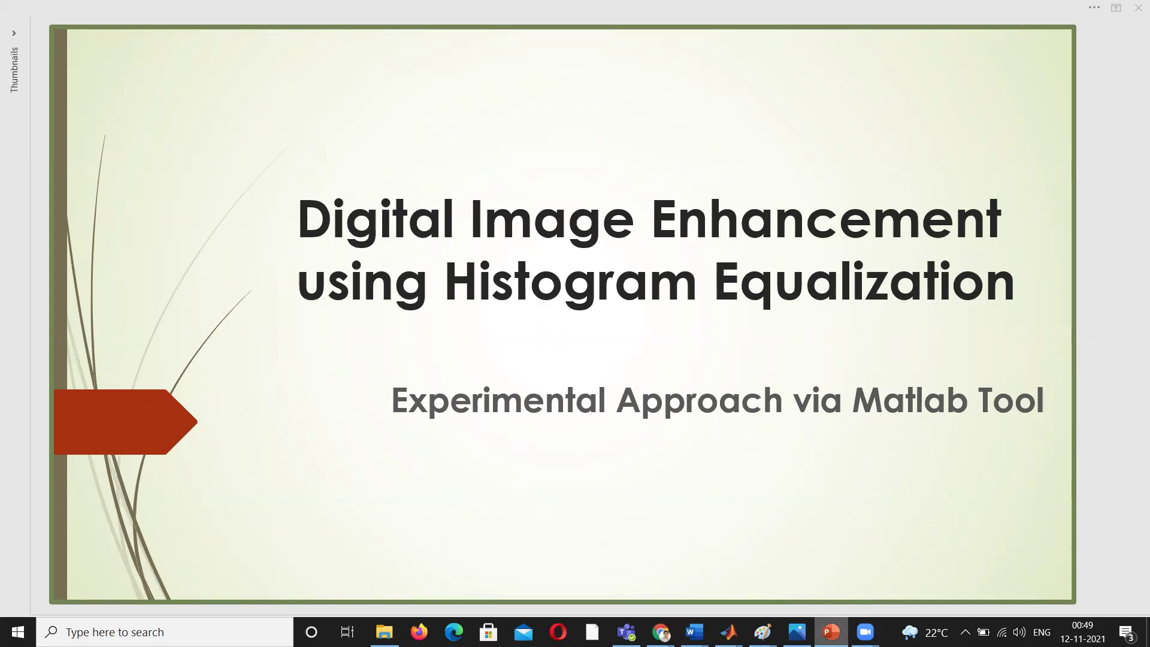
- Switch from the PowerPoint histogram-equalization title slide to the blank Untitled.m script in MATLAB
click(728, 631)
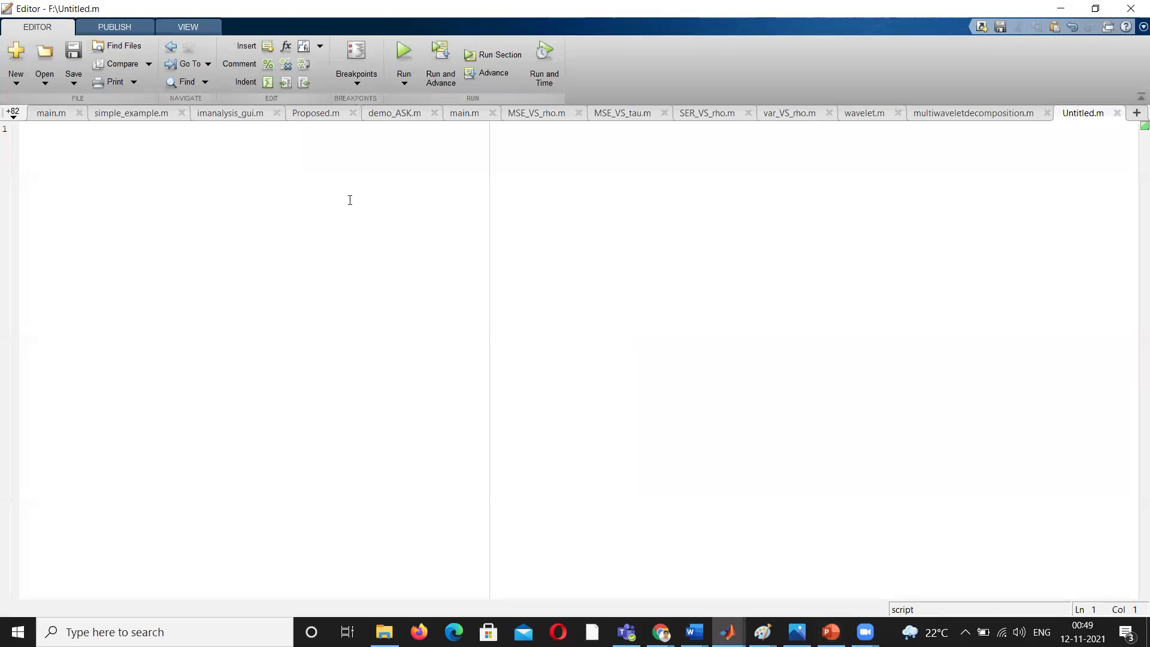
text(A)
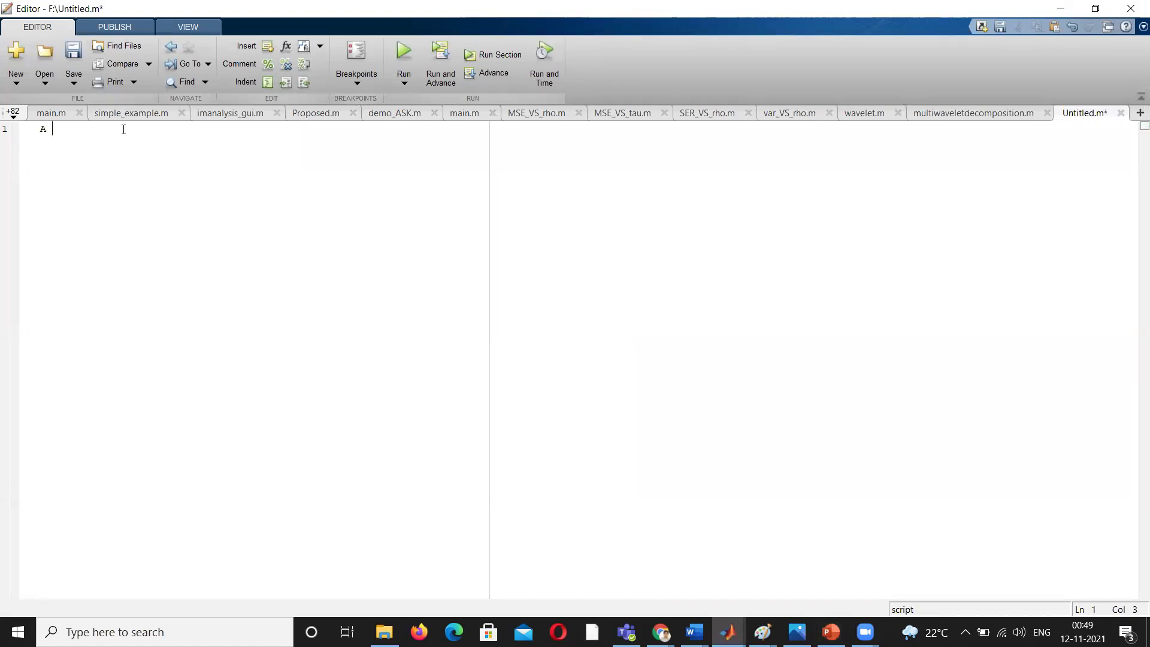
text( =)
text(imrea)
text(d)
text(()
text('')
text(pout)
text(.t)
text(if)
- Finish line 1, A = imread('pout.tif');, and start a new line below it
click(180, 129)
text(;)
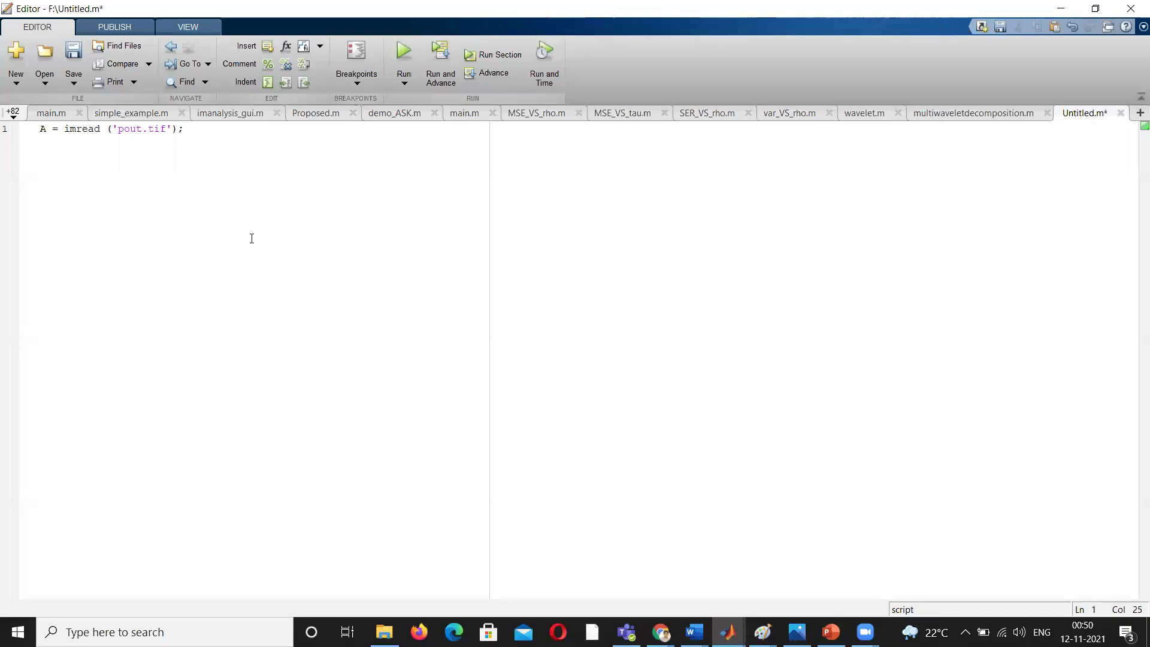
key(Return)
text(figure)
text(, imsh)
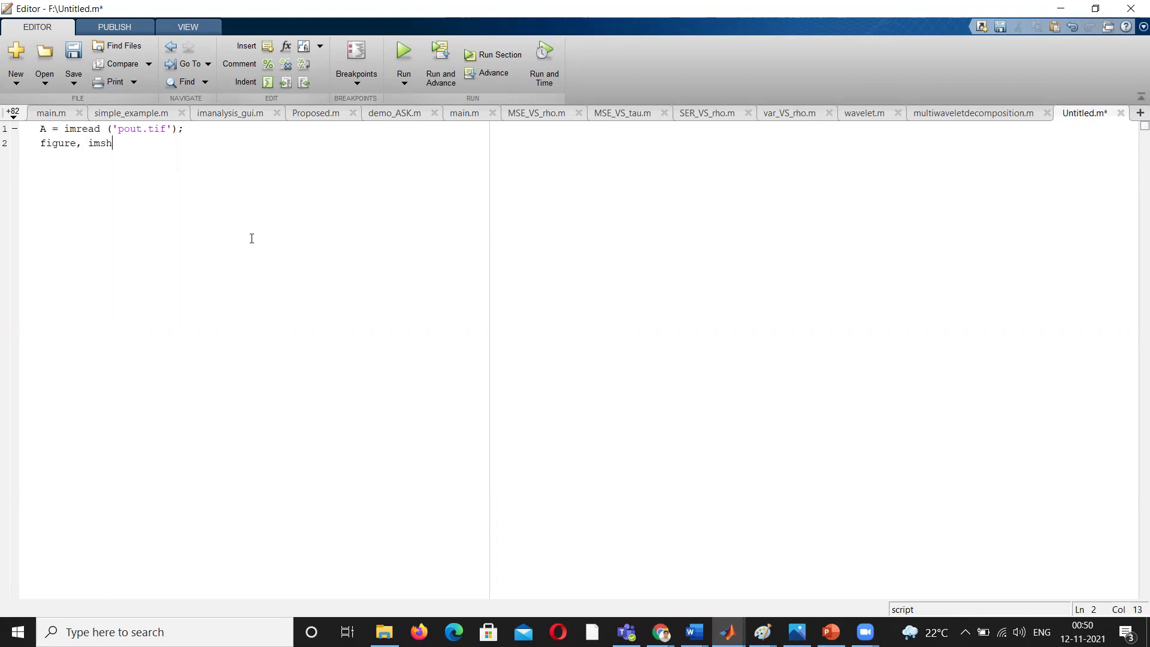
text(ow)
text(()
text(A)
text())
text(;)
text(B )
text(= )
text(im)
- Fix typos by removing the stray 'im' after B = and the capitalised 'Figure' on line 4
key(BackSpace)
key(BackSpace)
text(hist)
text(eq)
text(()
text(A))
text(; )
text(Fi)
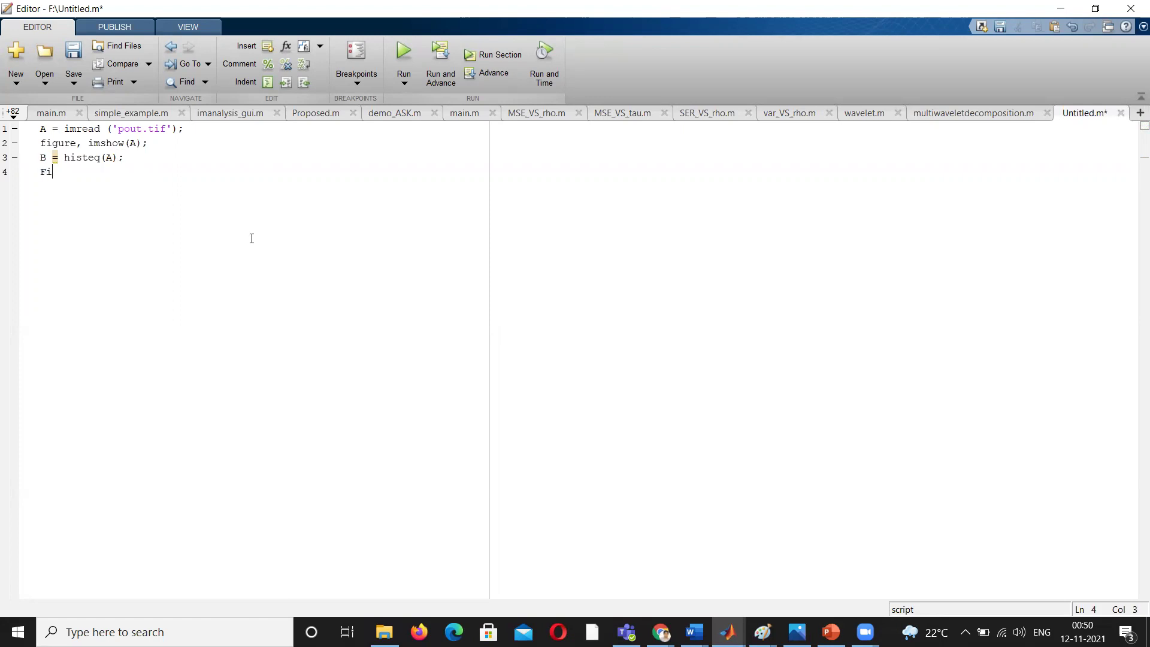
text(gure)
key(BackSpace)
key(BackSpace)
key(BackSpace)
key(BackSpace)
key(BackSpace)
key(BackSpace)
text(f)
text(igure,)
text(im)
text(show()
text(B))
text(;)
- Run the script, then move the original-image Figure 1 left and widen it
click(401, 55)
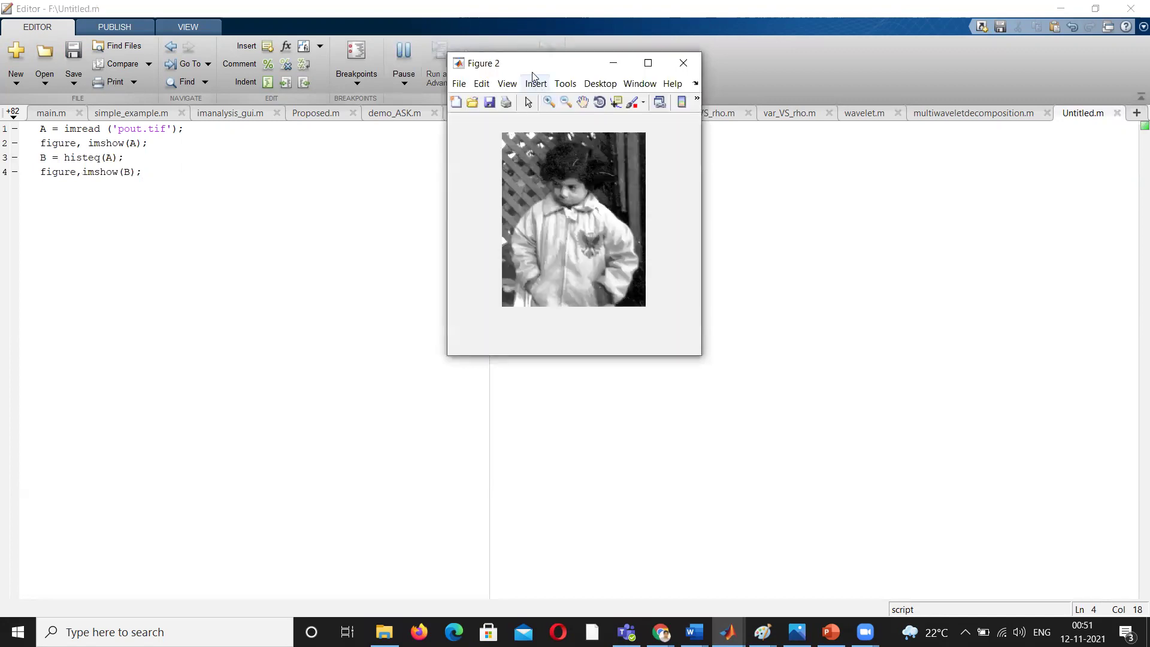
drag(526, 63, 750, 84)
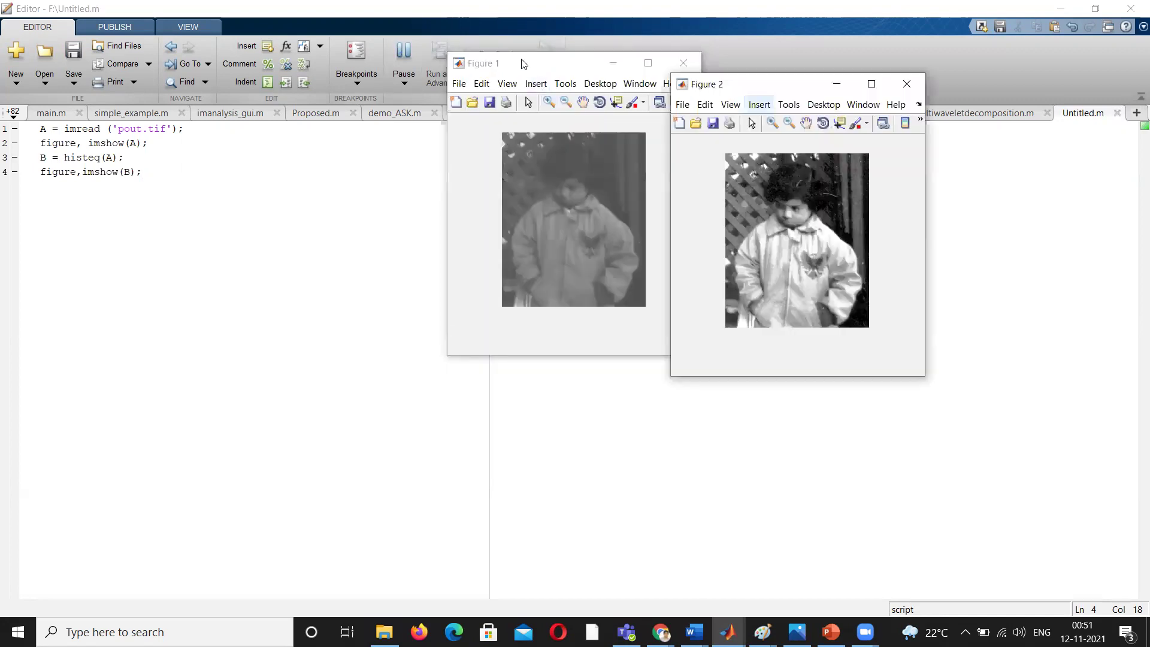
click(502, 71)
drag(502, 70, 380, 67)
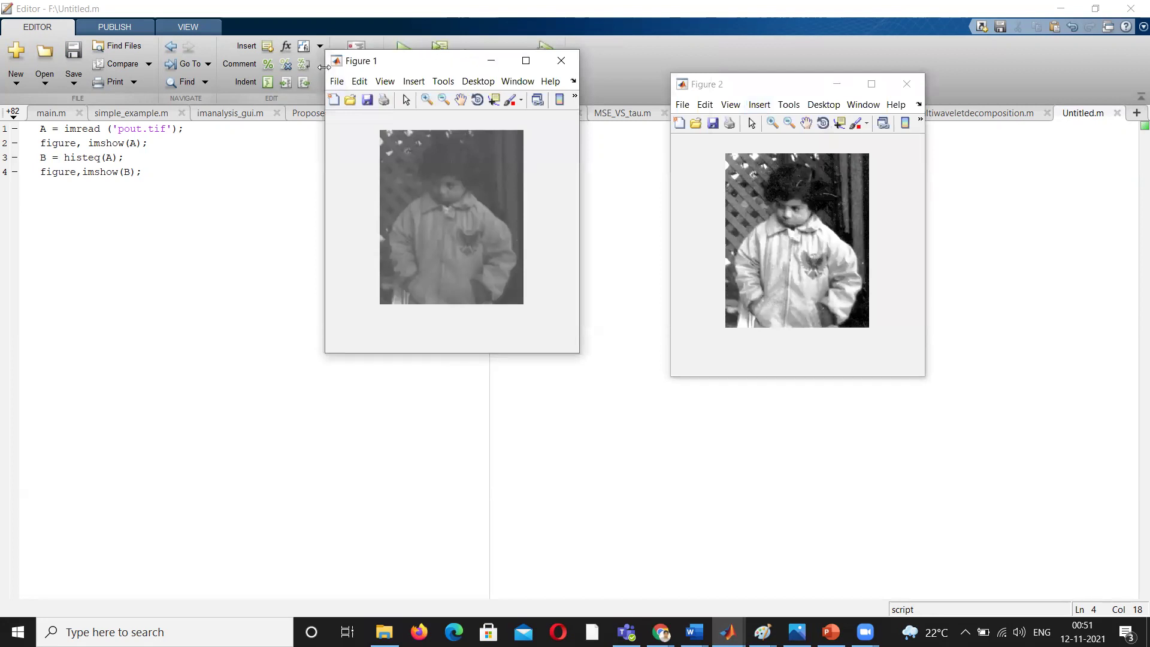
drag(324, 66, 190, 66)
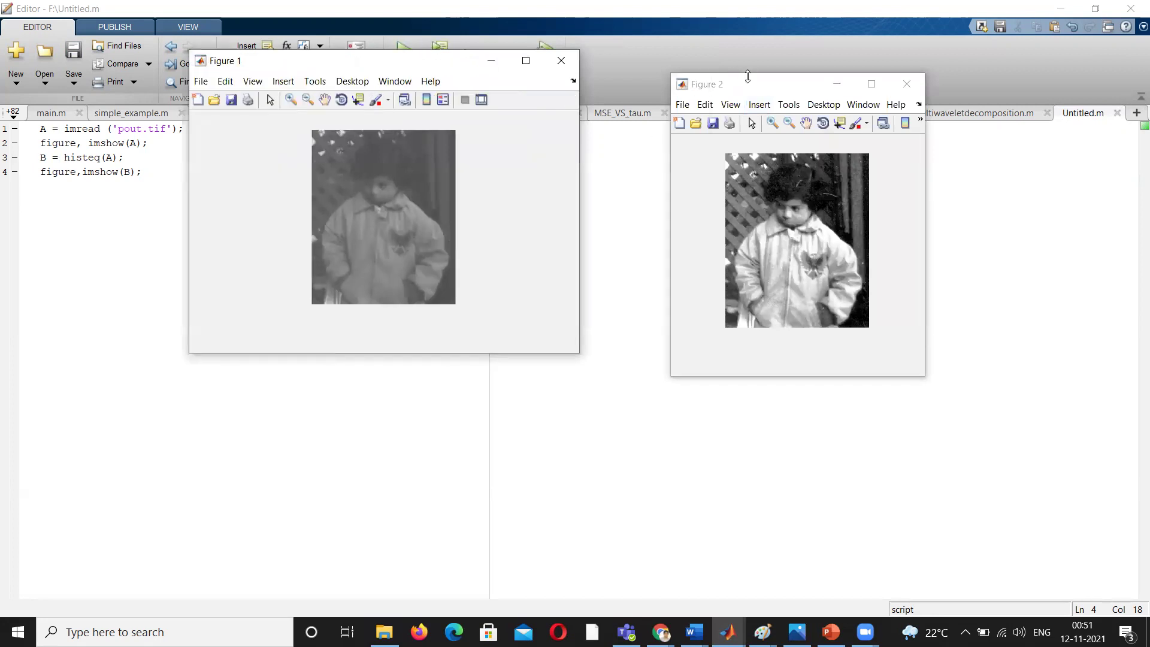
- Enlarge the enhanced and original figures, then return to the histeq line in the script
click(923, 141)
drag(924, 141, 1025, 146)
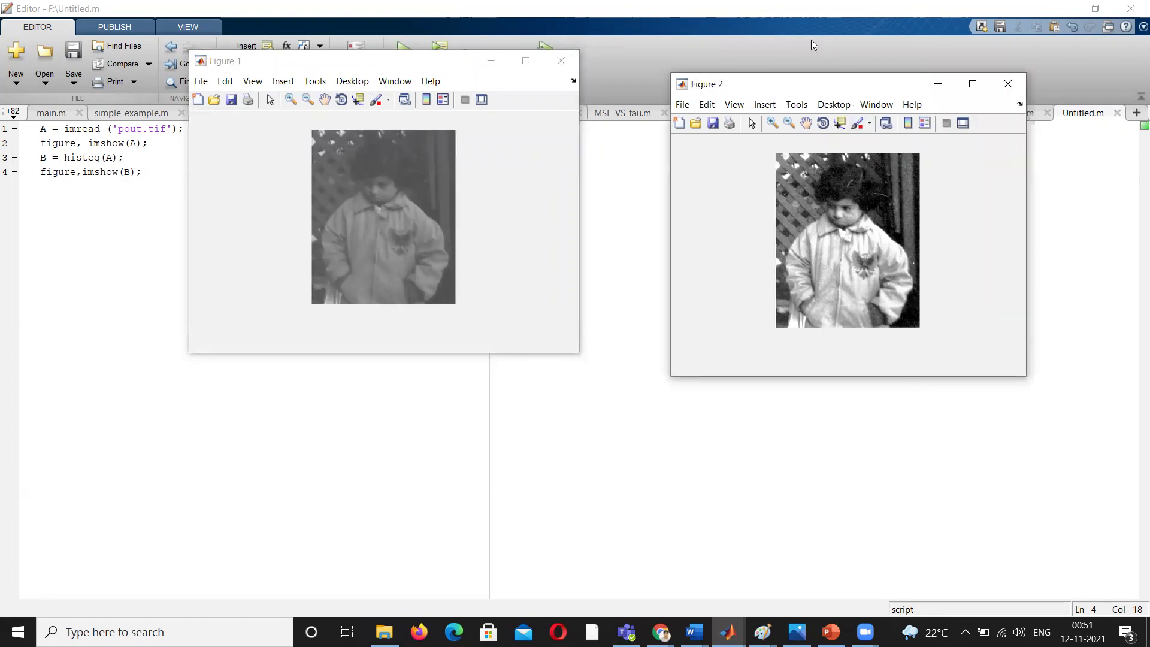
mouse_move(773, 74)
mouse_down()
mouse_move(770, 52)
mouse_move(672, 49)
mouse_up()
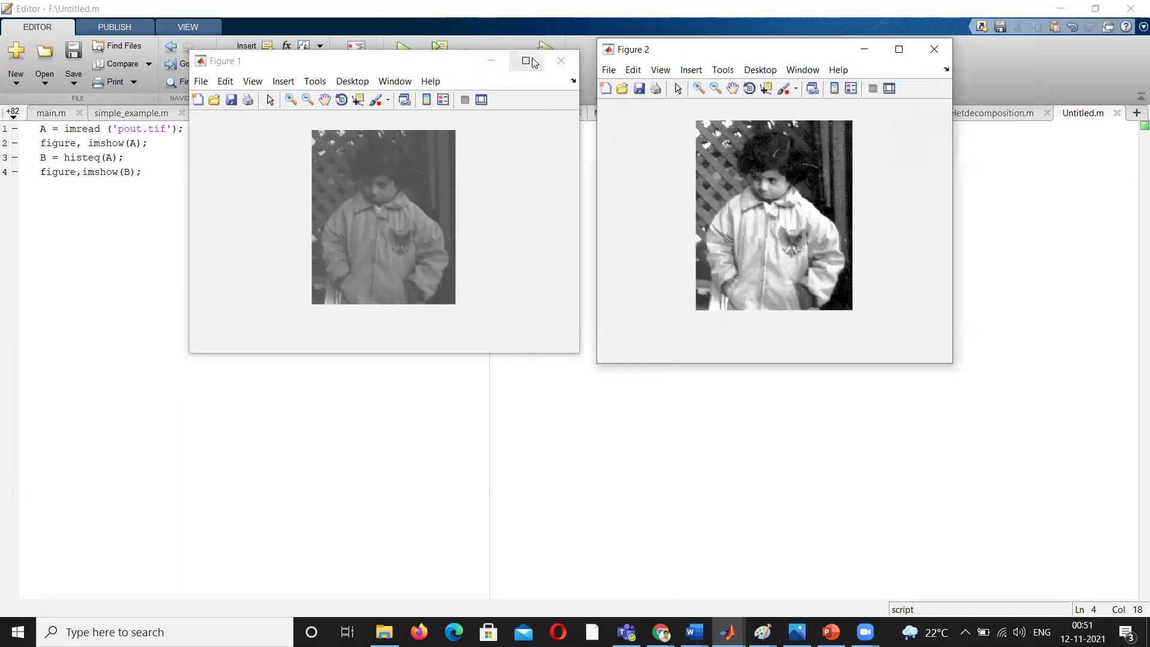
click(461, 51)
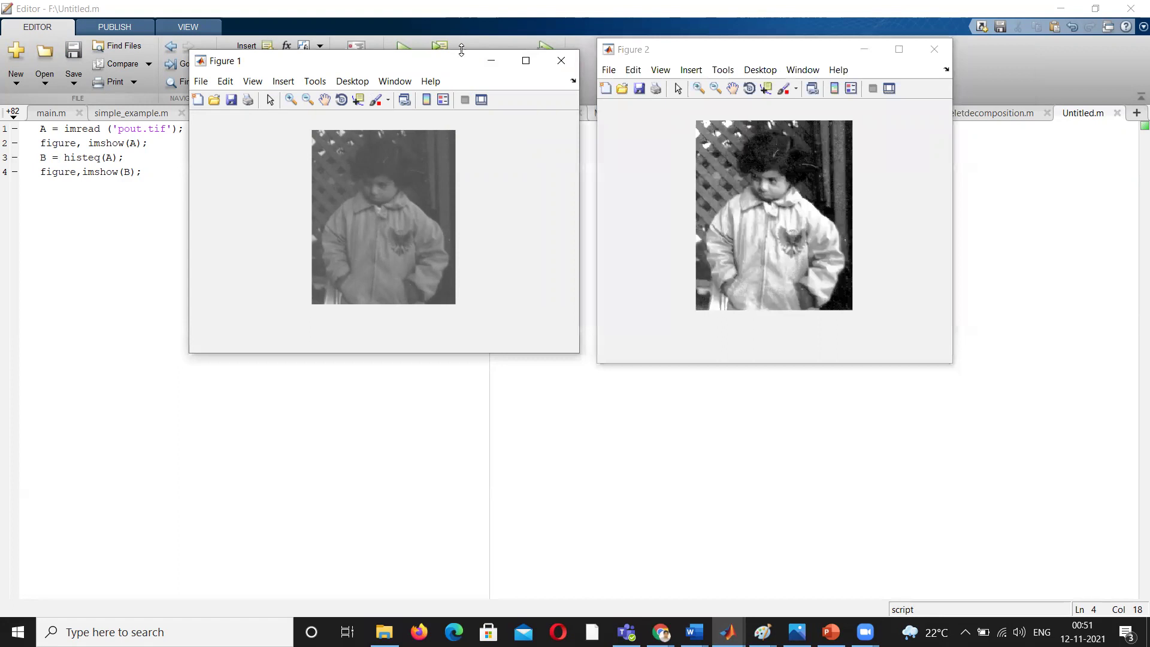
drag(461, 50, 461, 25)
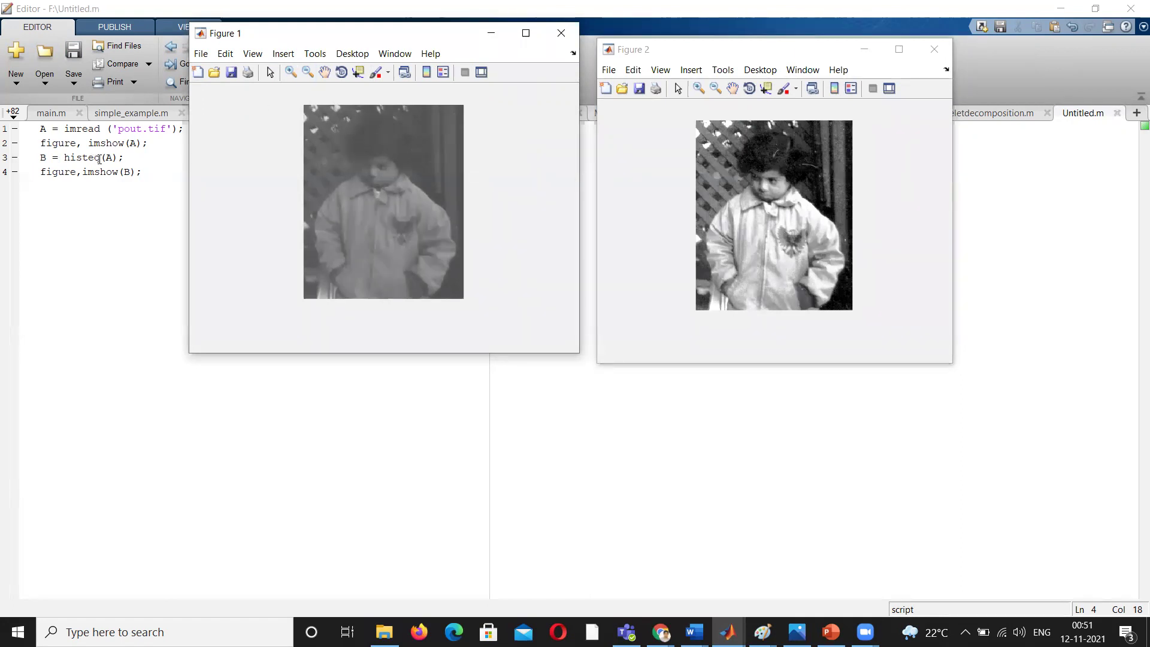
drag(102, 157, 57, 157)
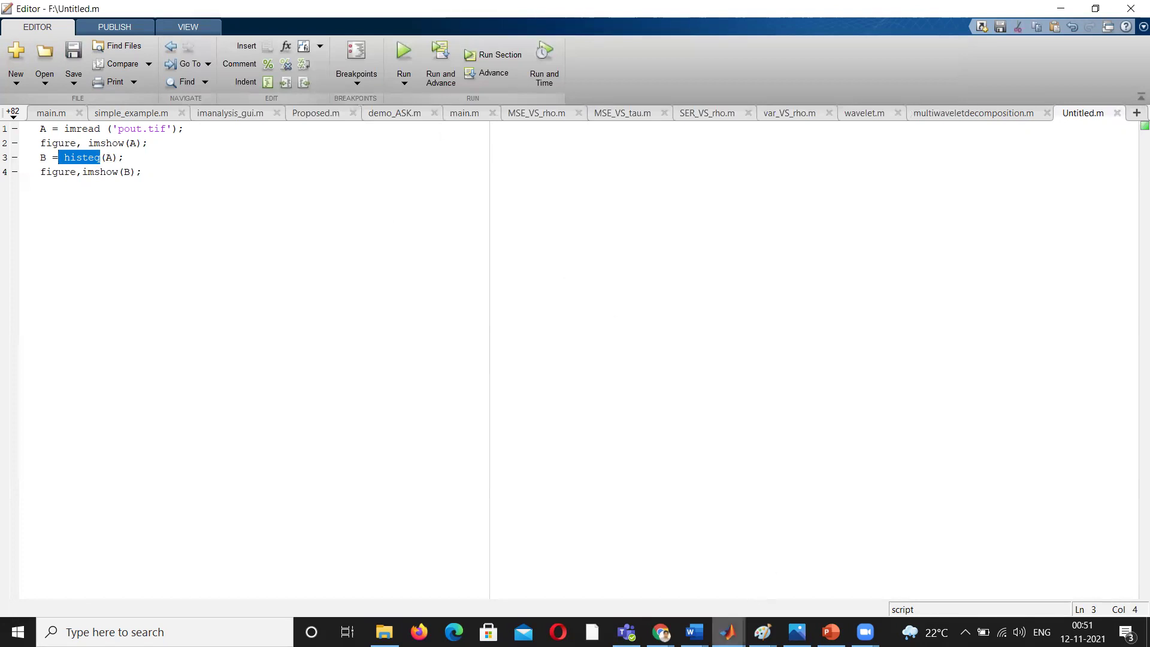
mouse_move(728, 631)
mouse_move(837, 562)
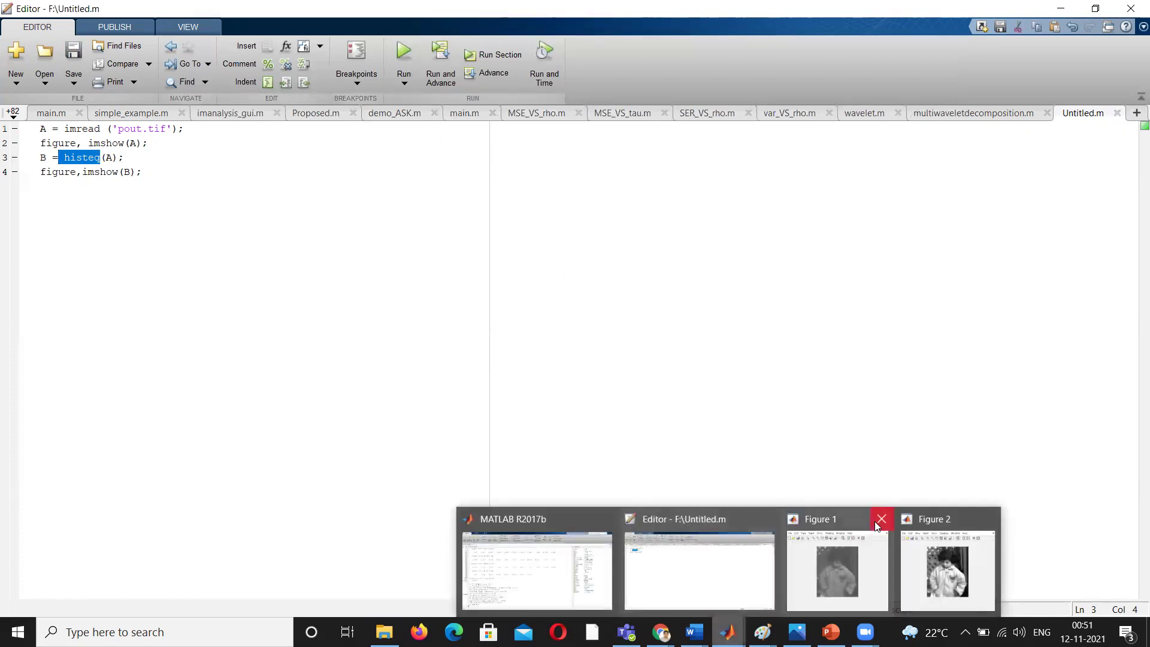
- Close both figures and remove an accidental blank line inserted after line 2
click(880, 521)
mouse_move(948, 557)
click(931, 520)
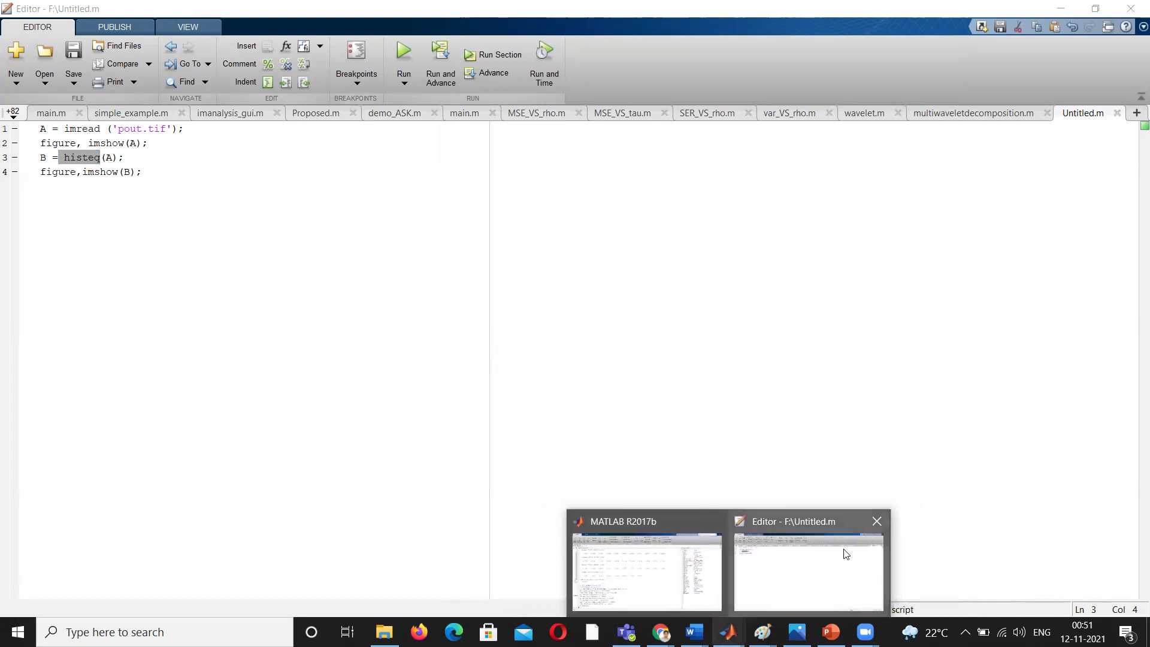
click(152, 143)
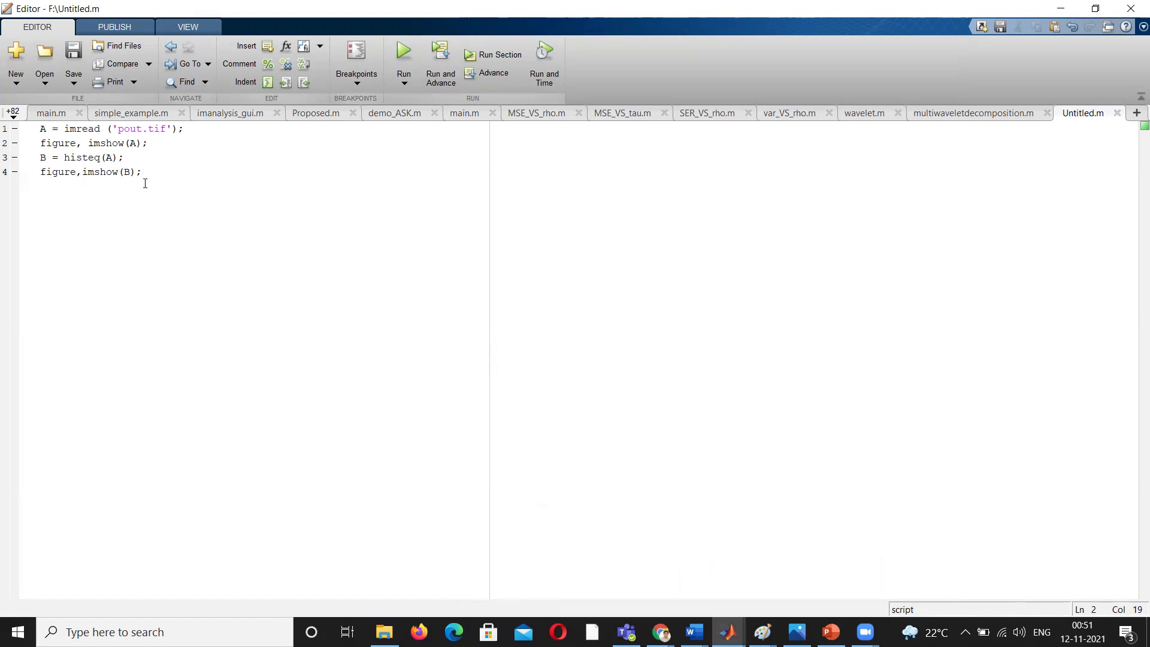
key(Return)
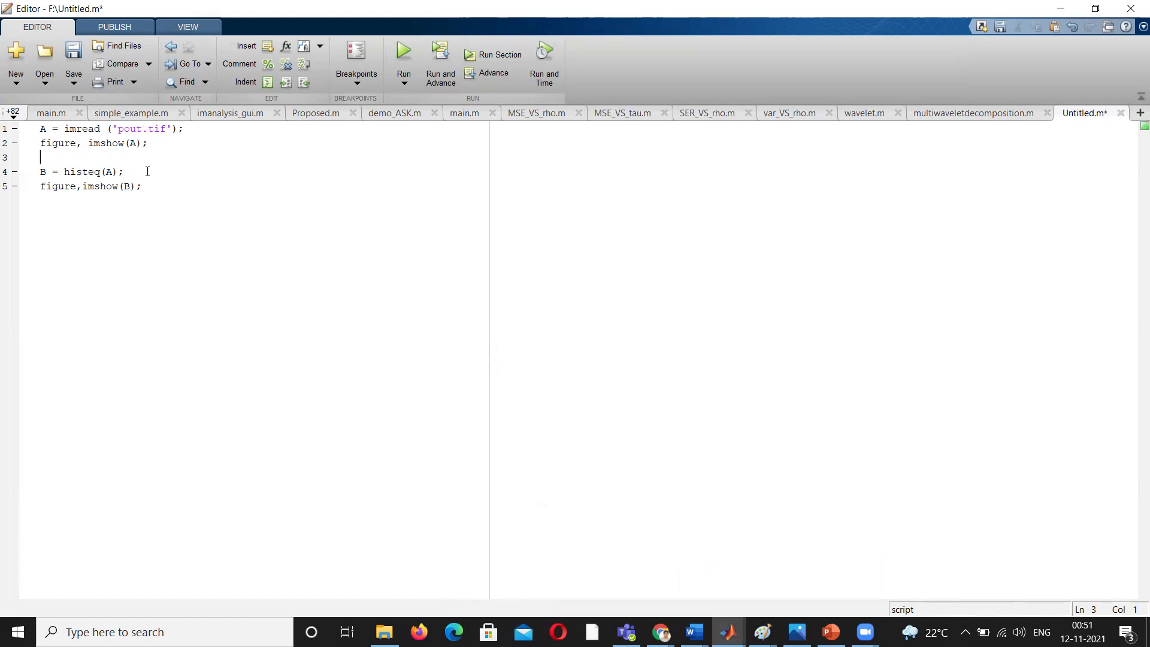
text(f)
key(BackSpace)
key(Delete)
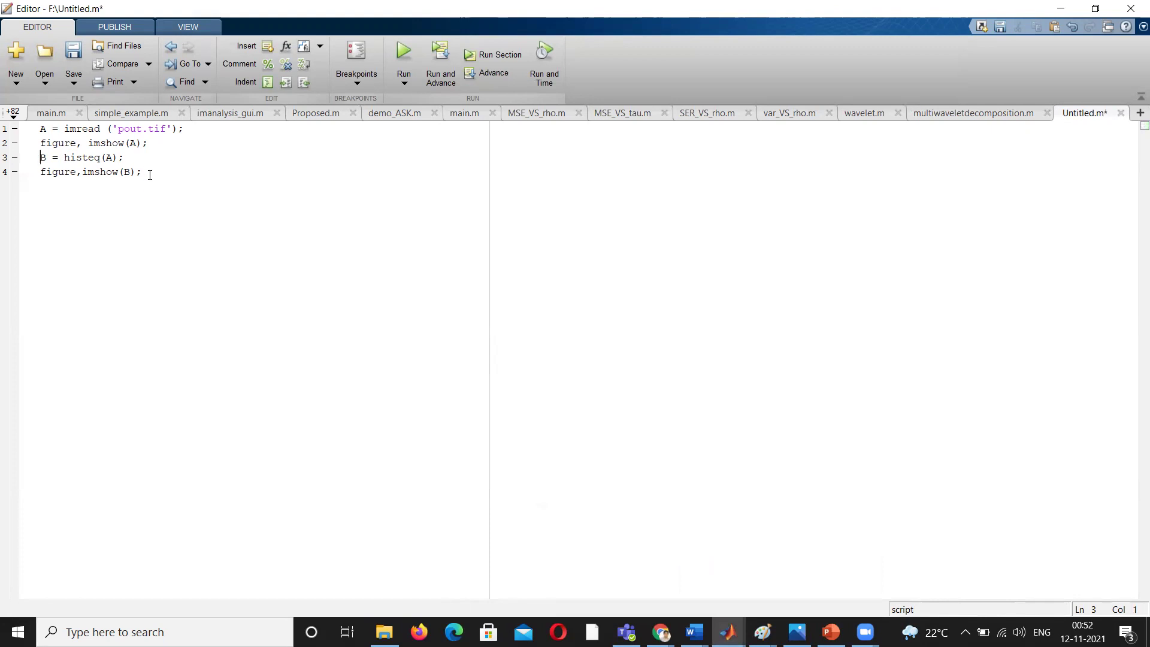
- Add imhist(A); and imhist(B); as lines 5 and 6 after imshow(B)
click(147, 171)
key(Return)
text(i)
text(mhist)
text(()
text(A);)
key(Return)
text(imhist)
text(()
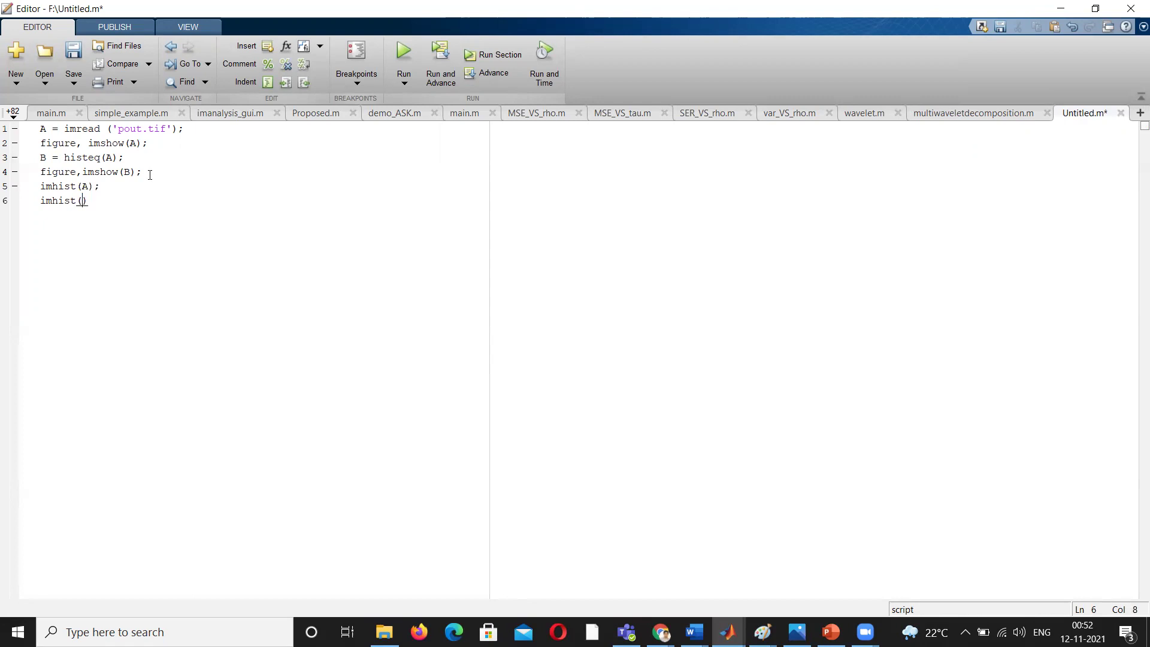
text(B);)
- Run the updated script, view the histogram beside the original image, then close both figures
click(398, 47)
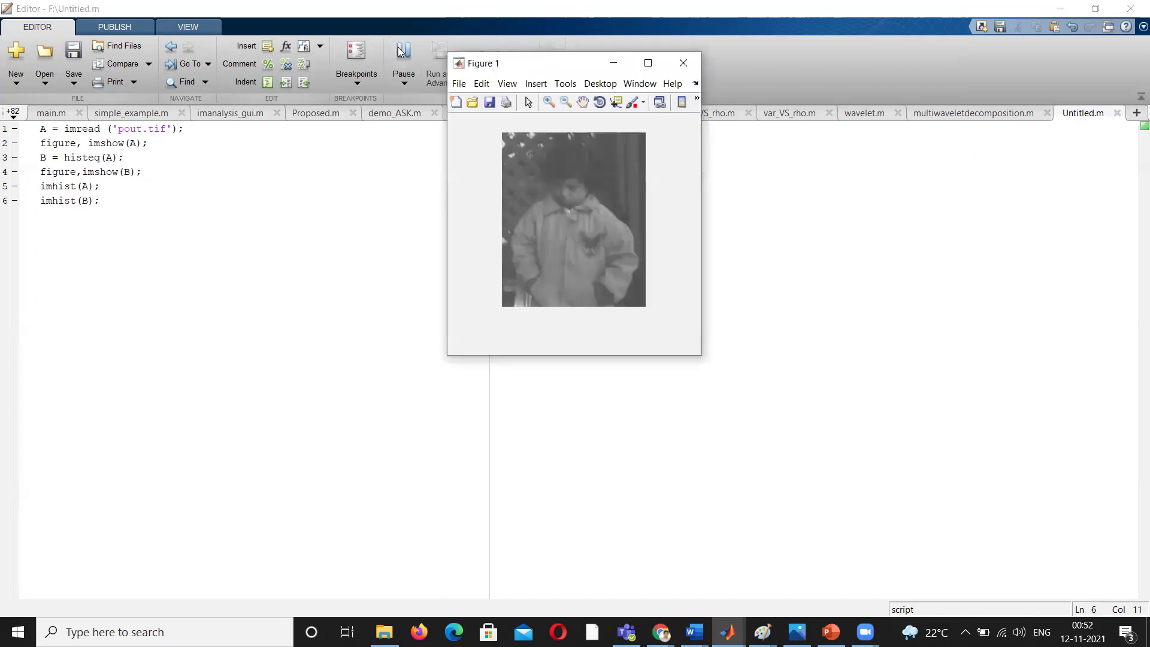
drag(507, 71, 737, 69)
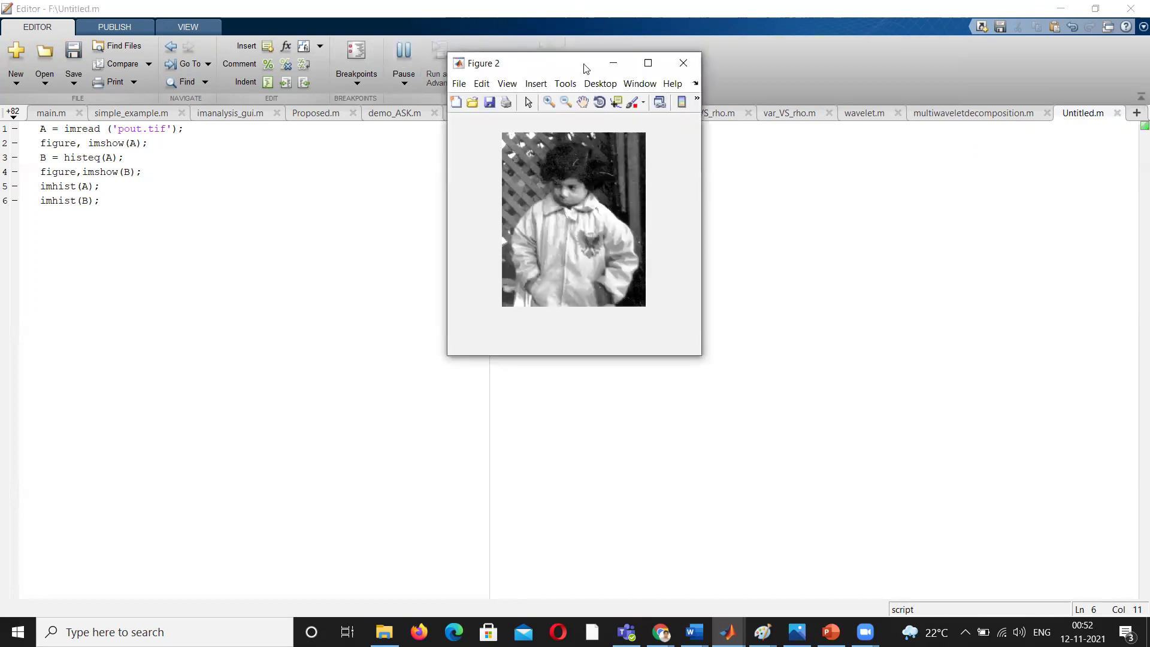
click(515, 64)
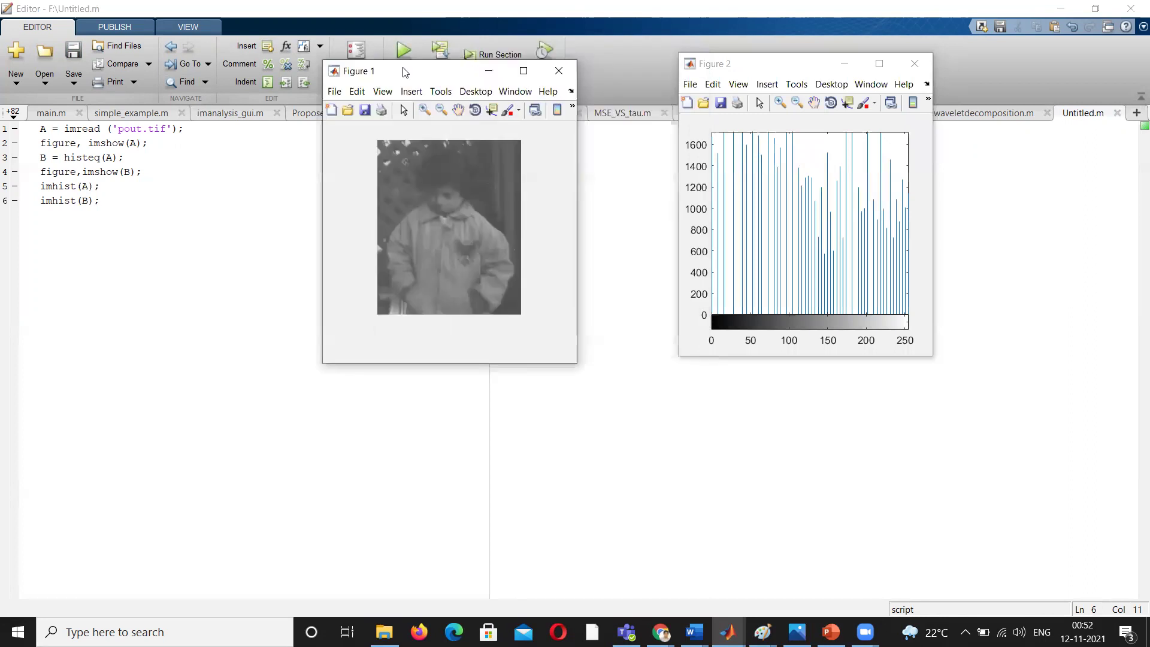
drag(733, 63, 677, 75)
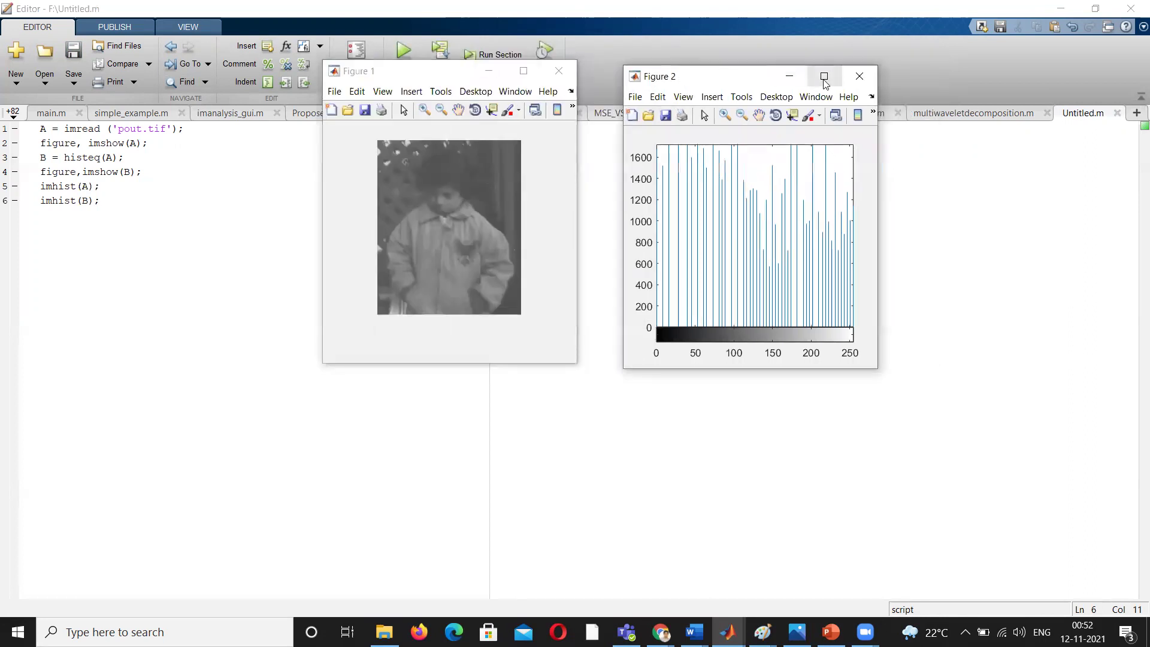
click(859, 75)
click(566, 69)
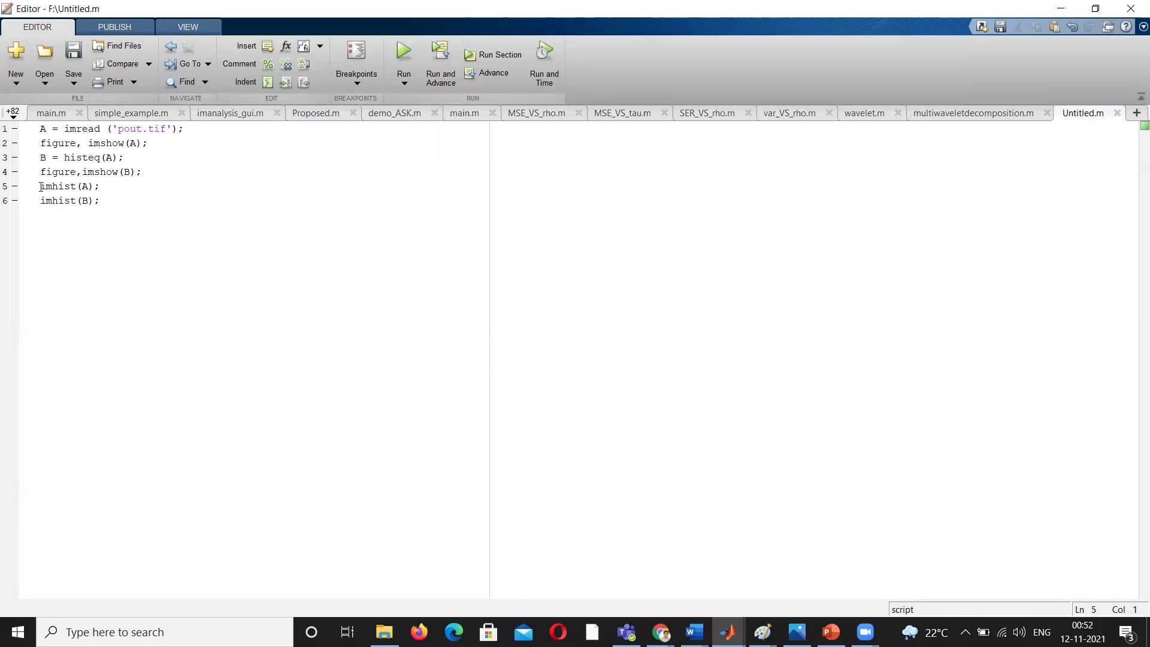
text(figure)
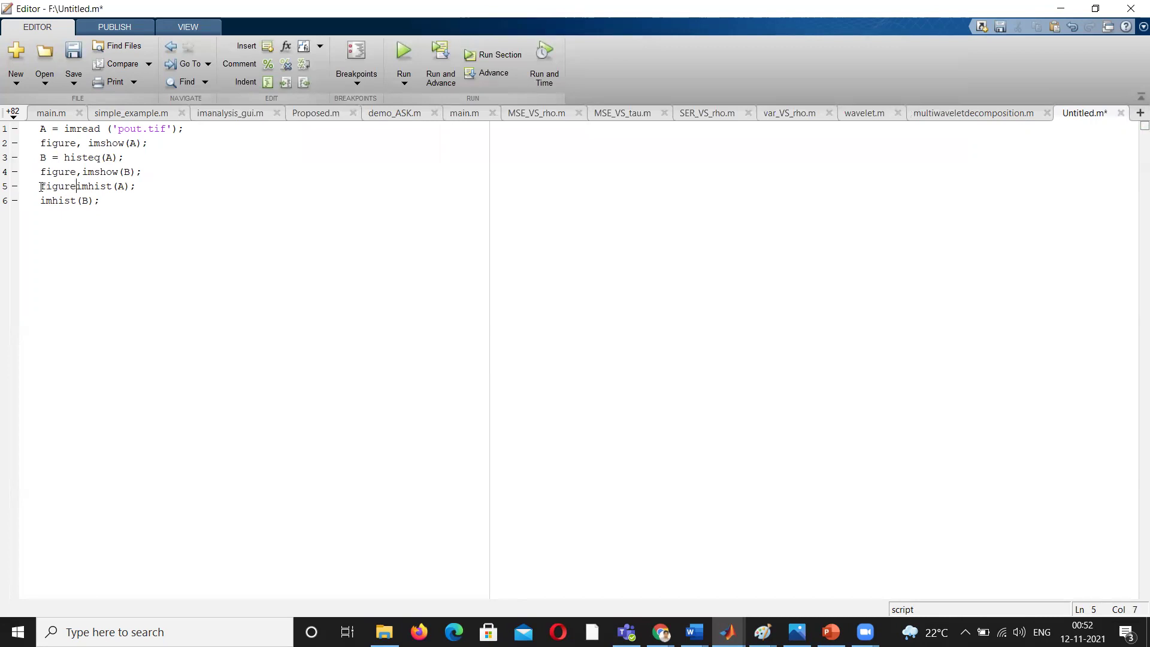
text(,)
text(fig)
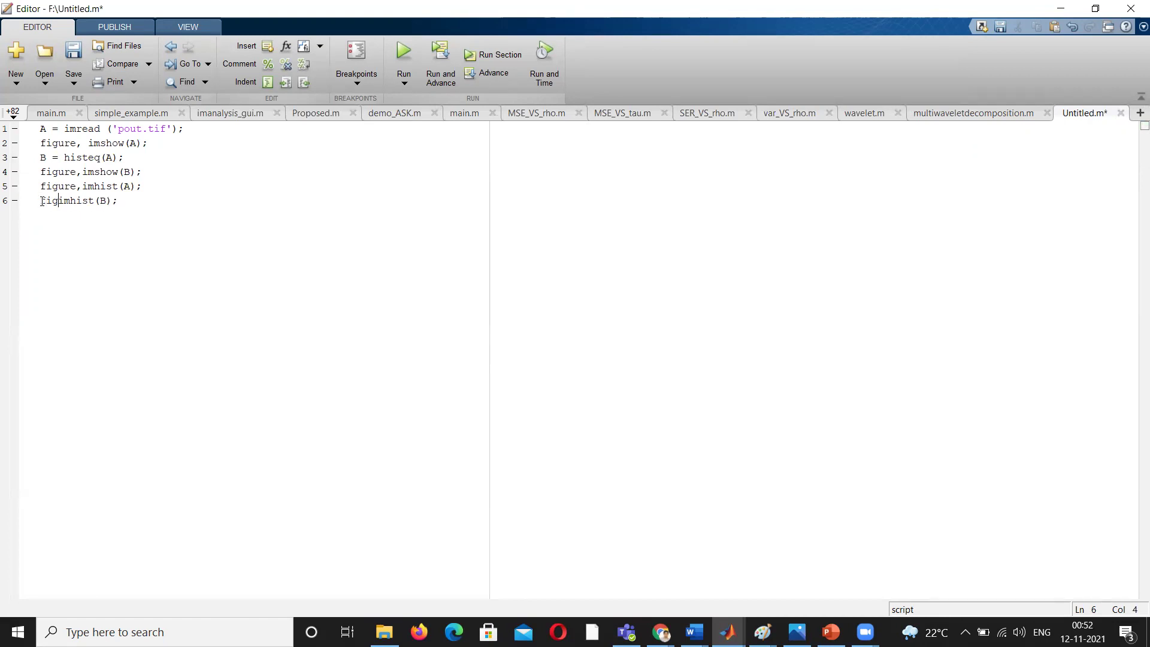
text(ure,)
- Save and run the script with 'figure,' added before each imhist call
click(401, 63)
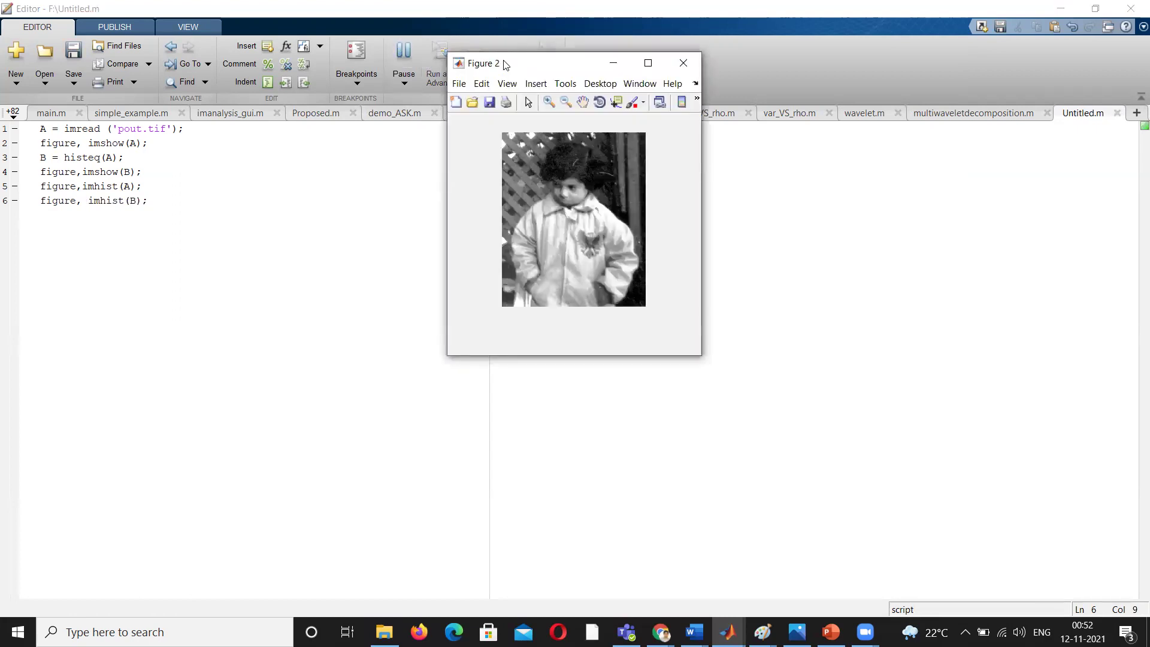
- Arrange the four figures with images on top and histograms below; briefly maximise the enhanced image
drag(587, 57, 812, 52)
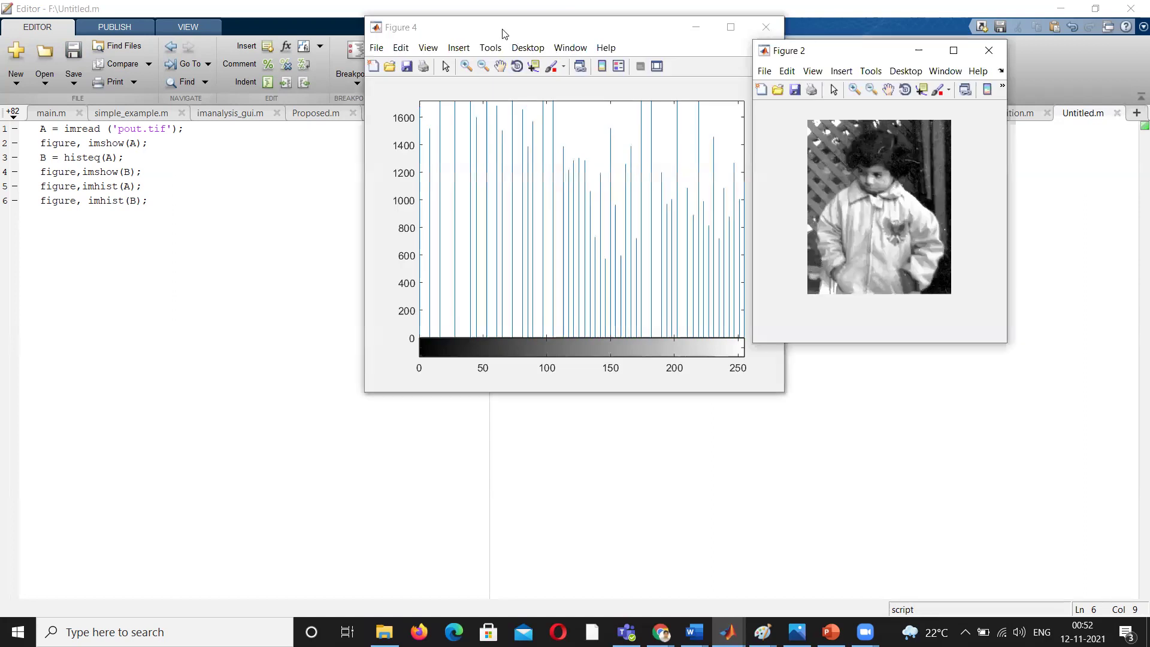
drag(532, 50, 858, 207)
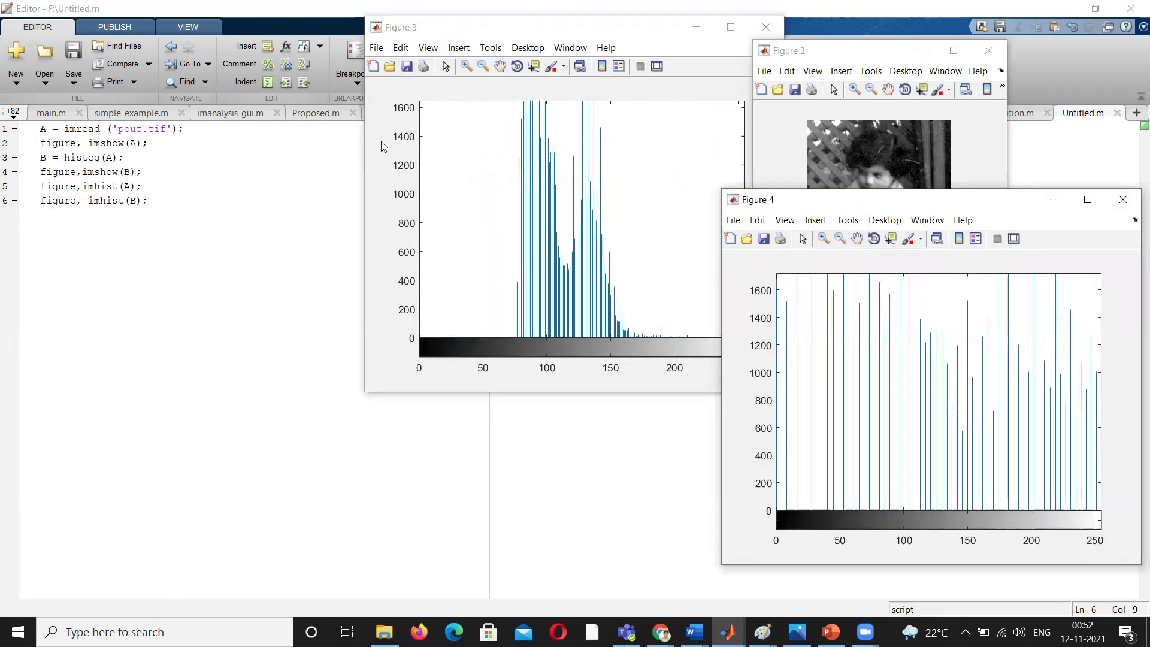
drag(426, 30, 236, 206)
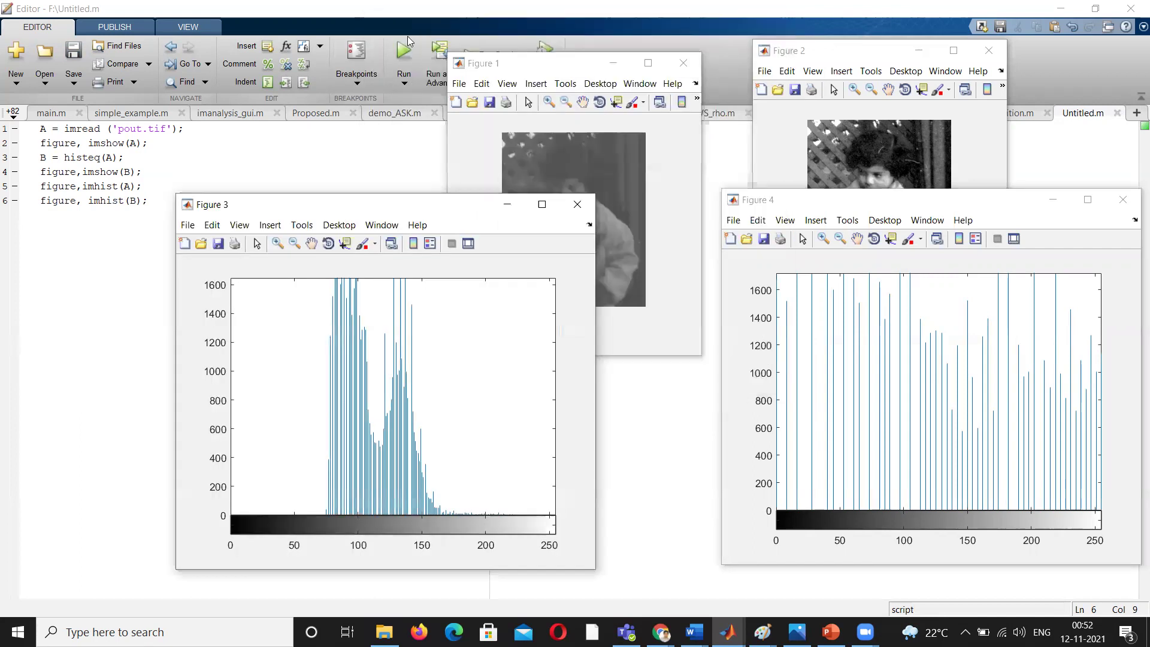
click(524, 65)
drag(451, 63, 103, 12)
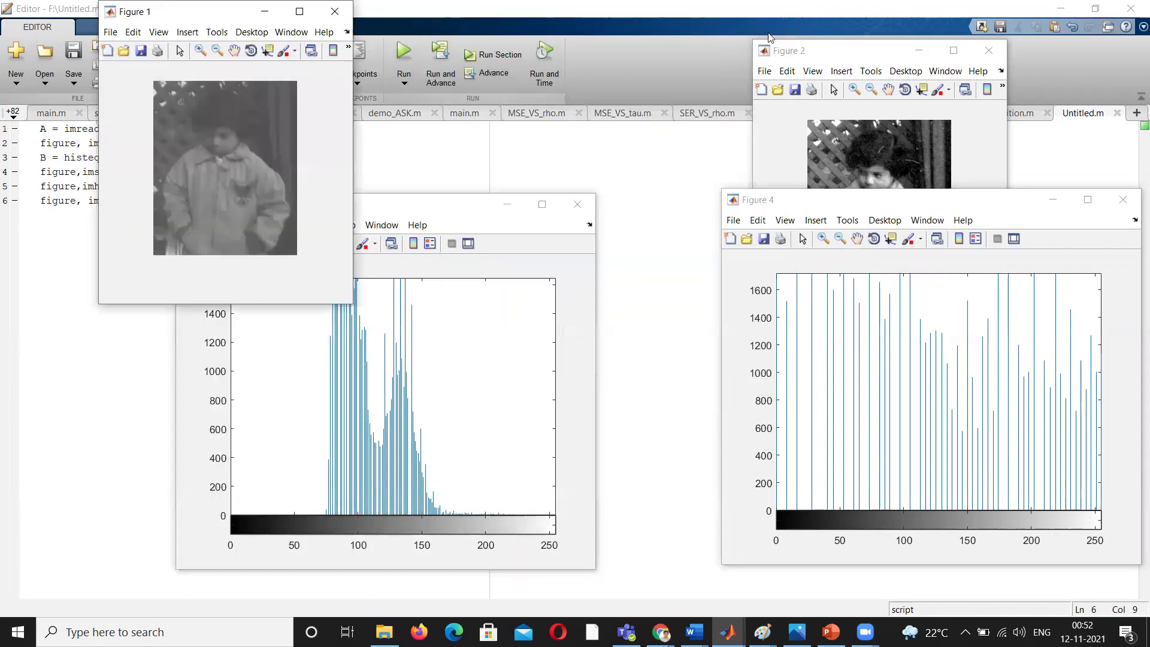
click(833, 50)
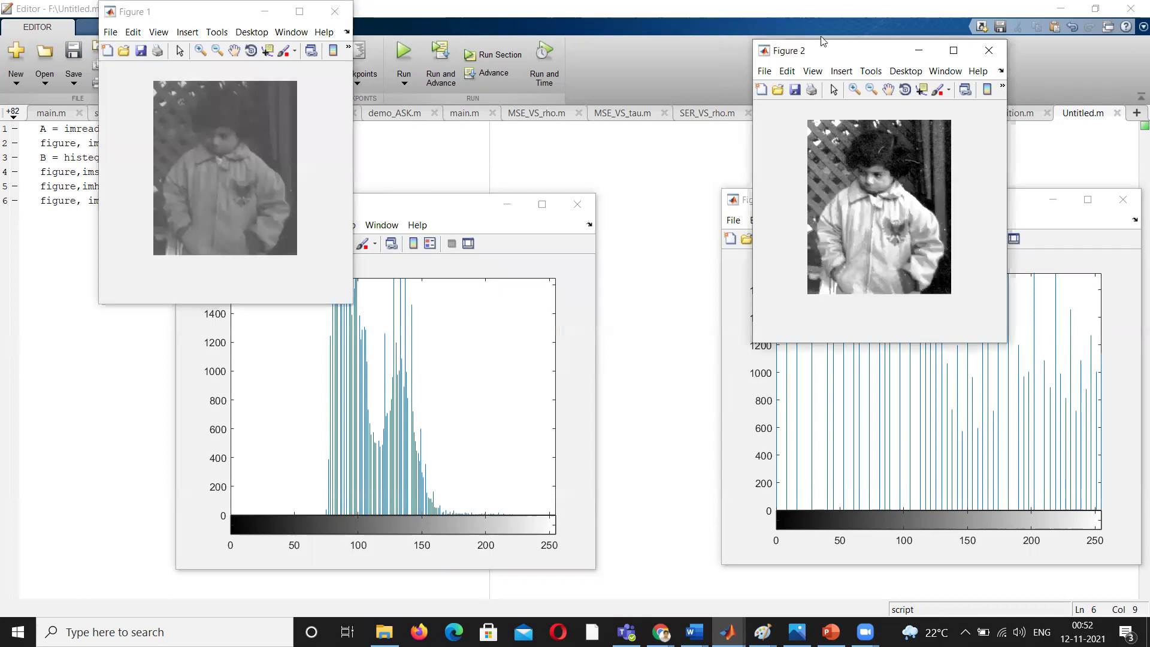
double_click(822, 41)
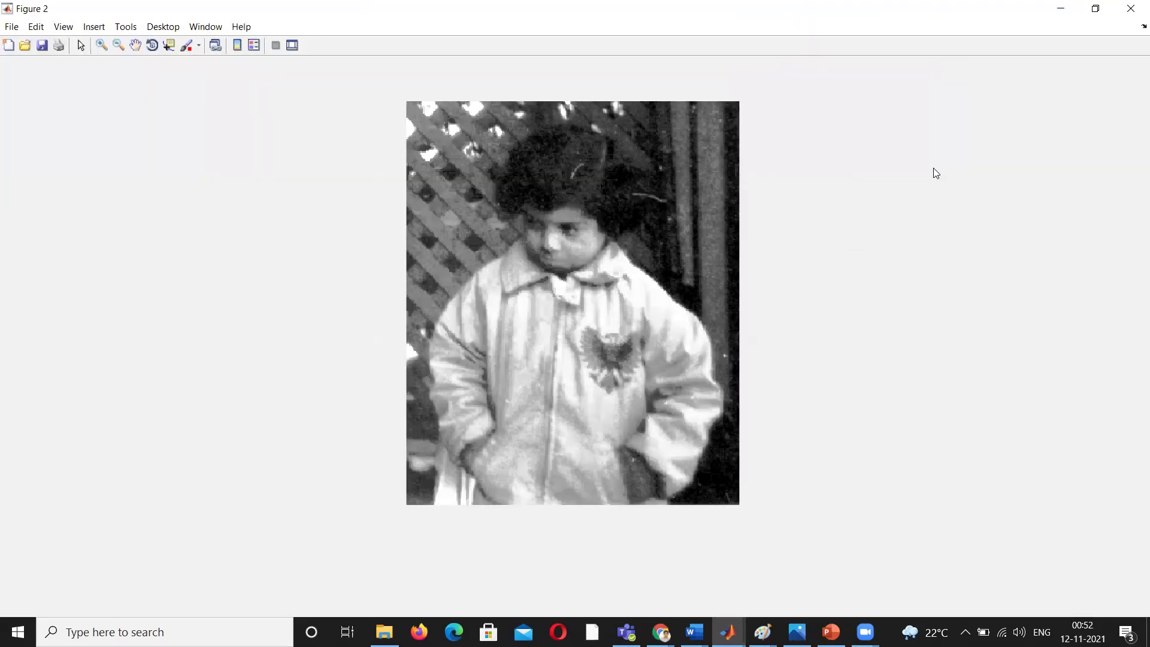
click(1095, 11)
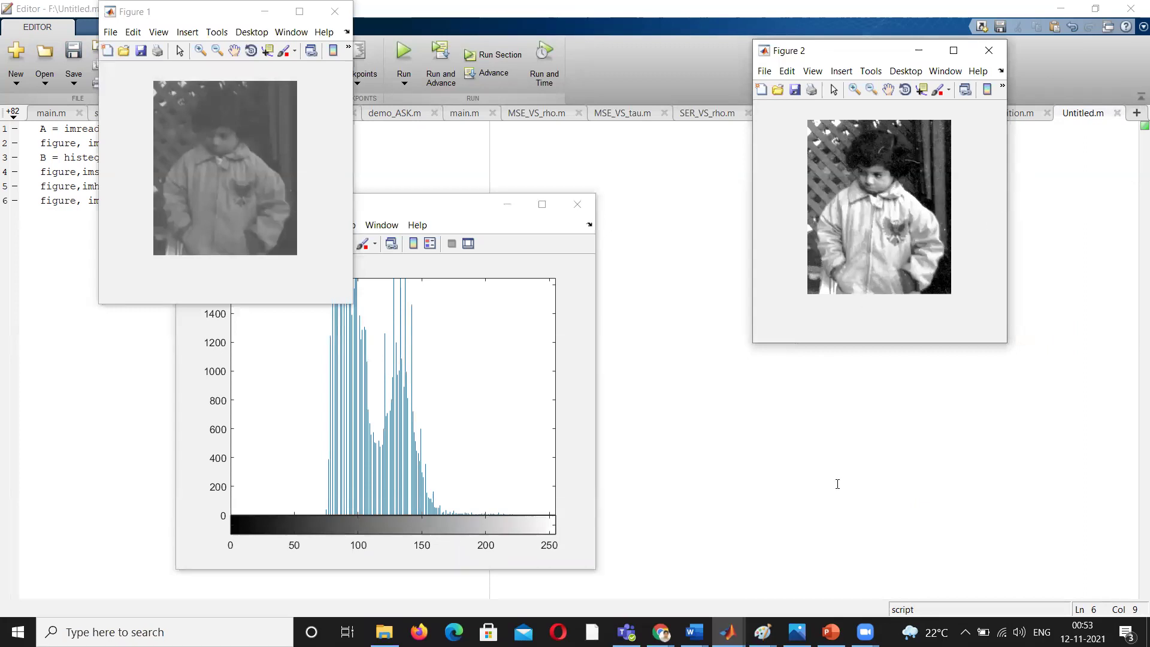
- Recall the equalised histogram from the taskbar, briefly maximise the original histogram, and shift it right
click(727, 632)
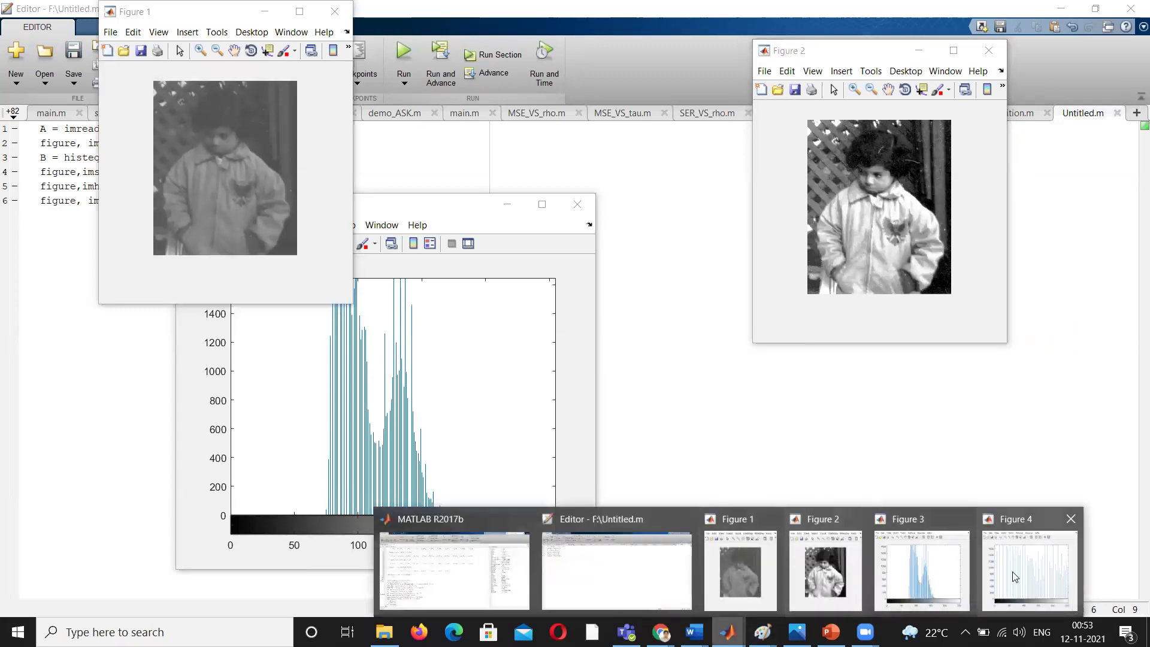
click(1028, 566)
click(434, 225)
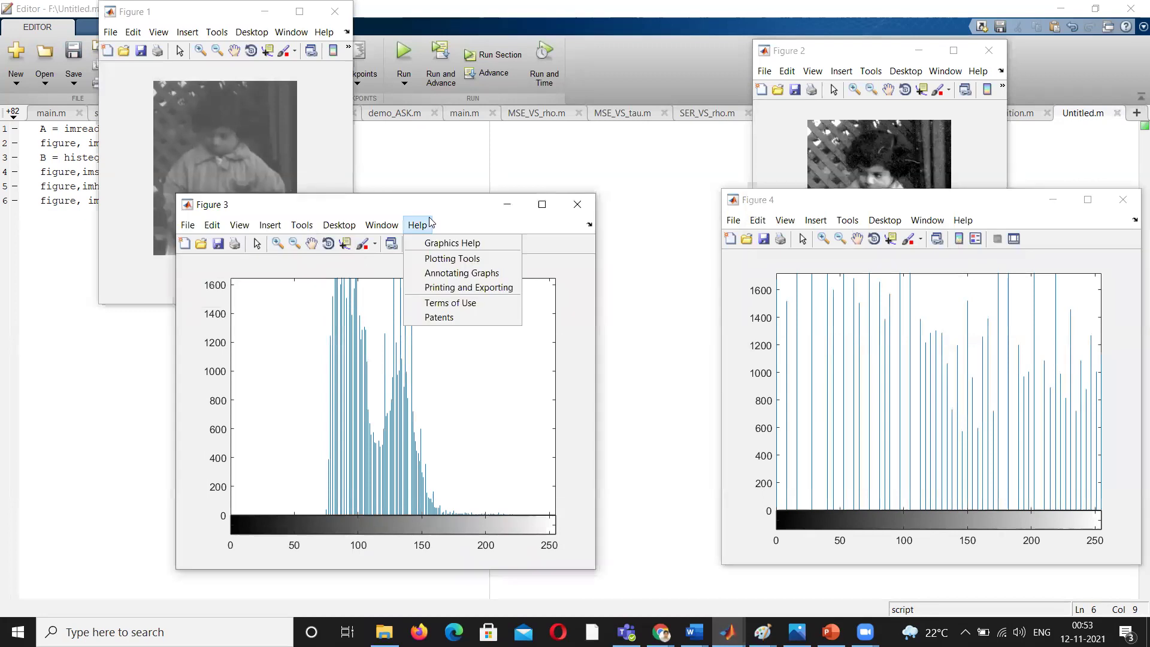
click(445, 208)
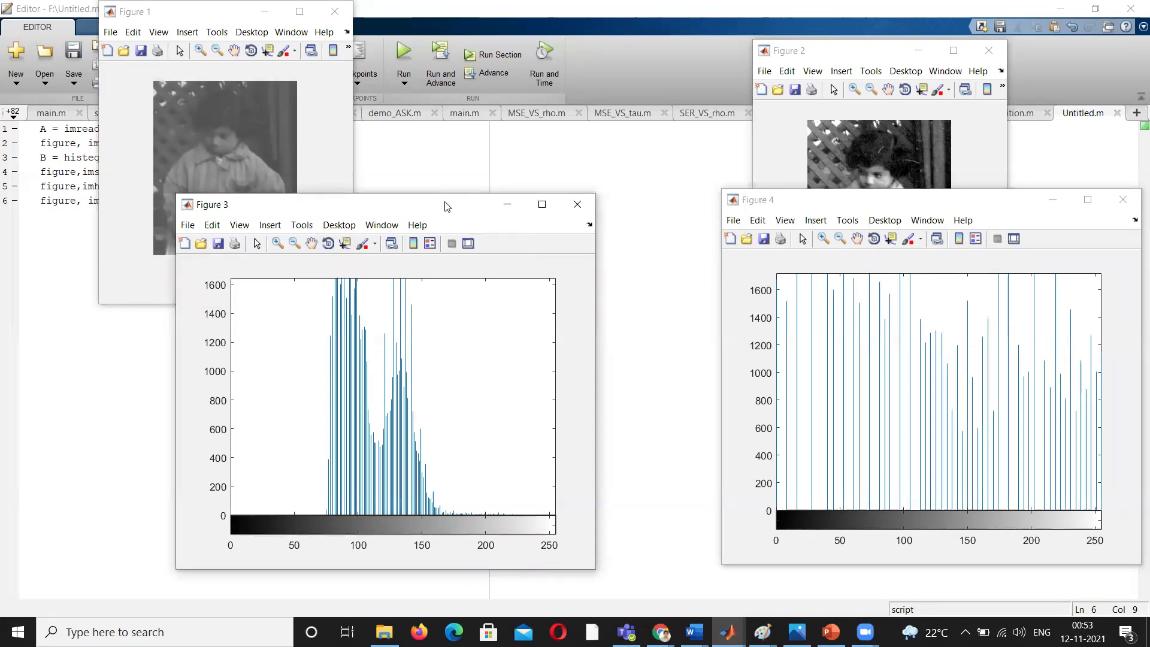
double_click(445, 207)
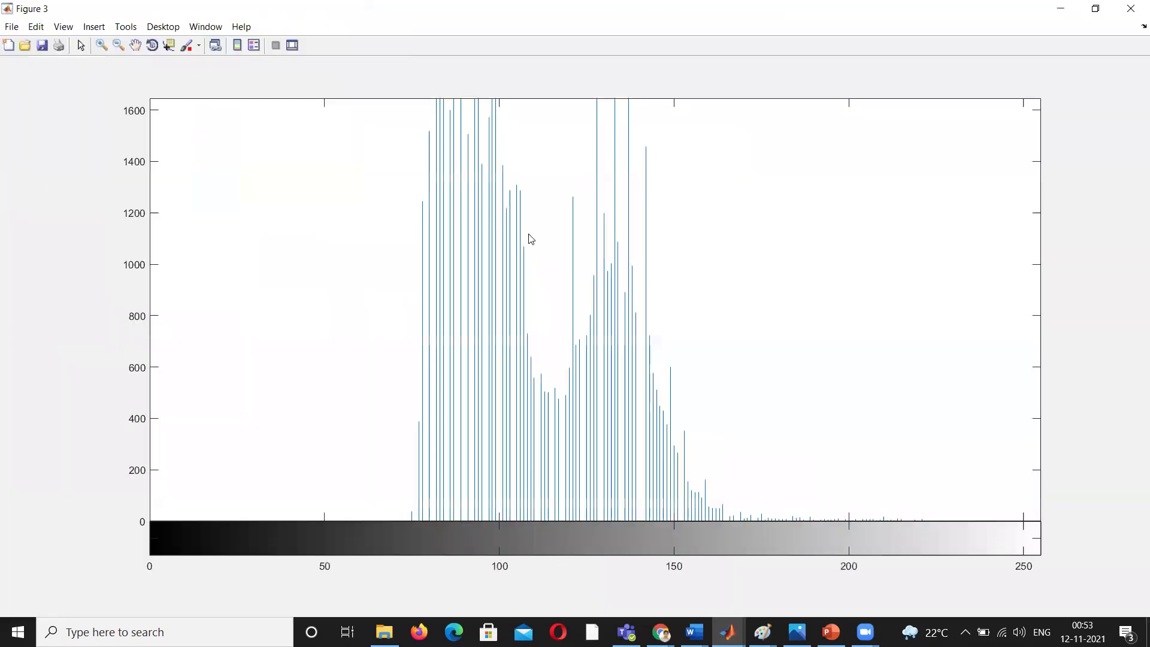
click(1096, 17)
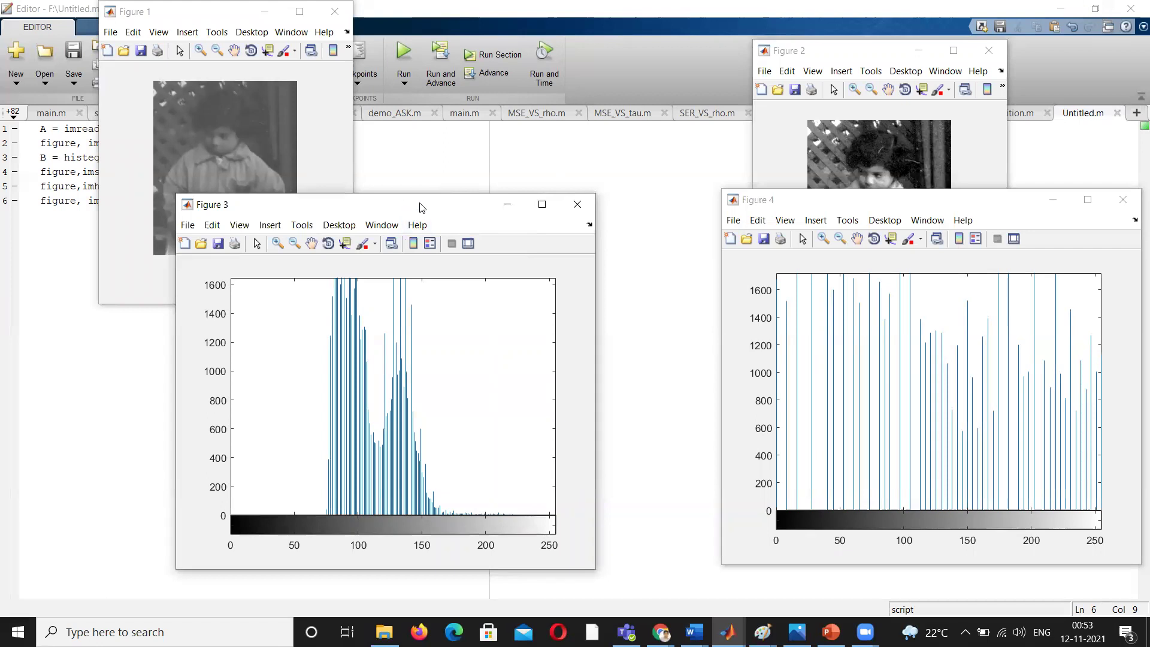
drag(419, 208, 516, 213)
- Maximise and restore the enhanced image again, then bring the original histogram forward
click(802, 49)
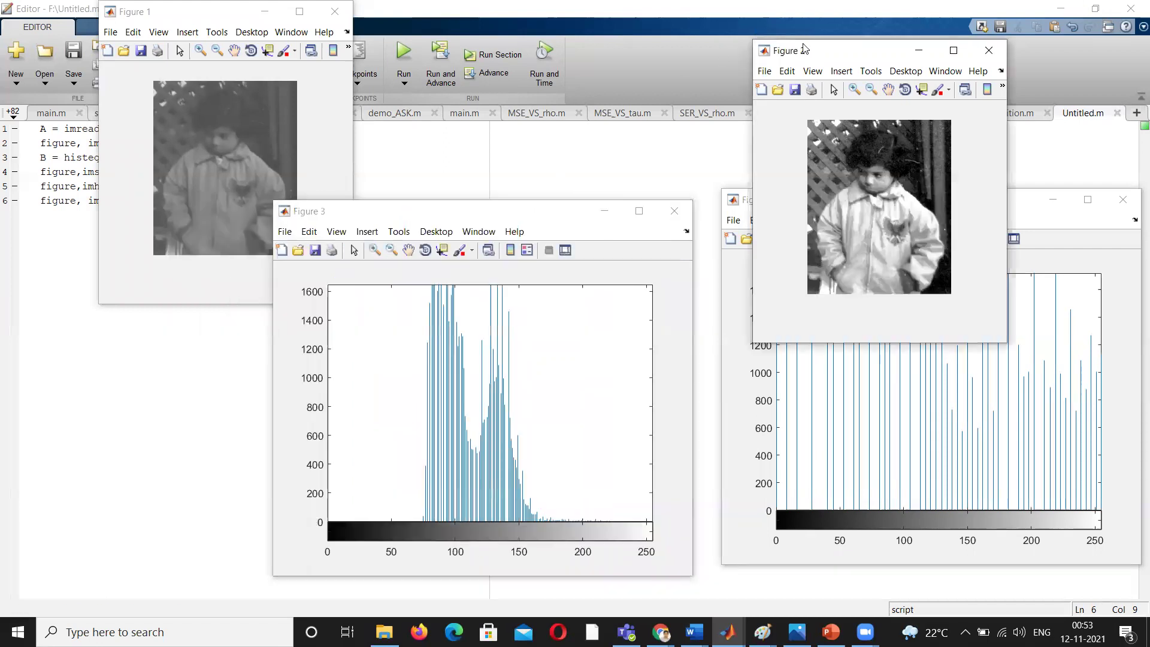
double_click(804, 50)
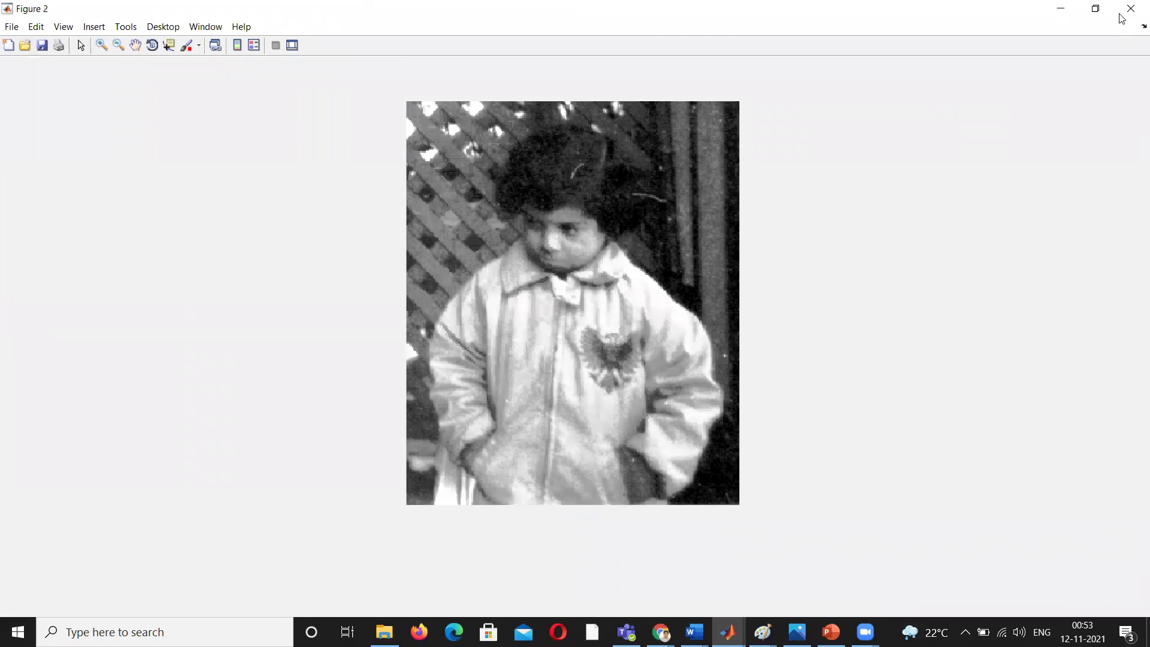
click(1095, 9)
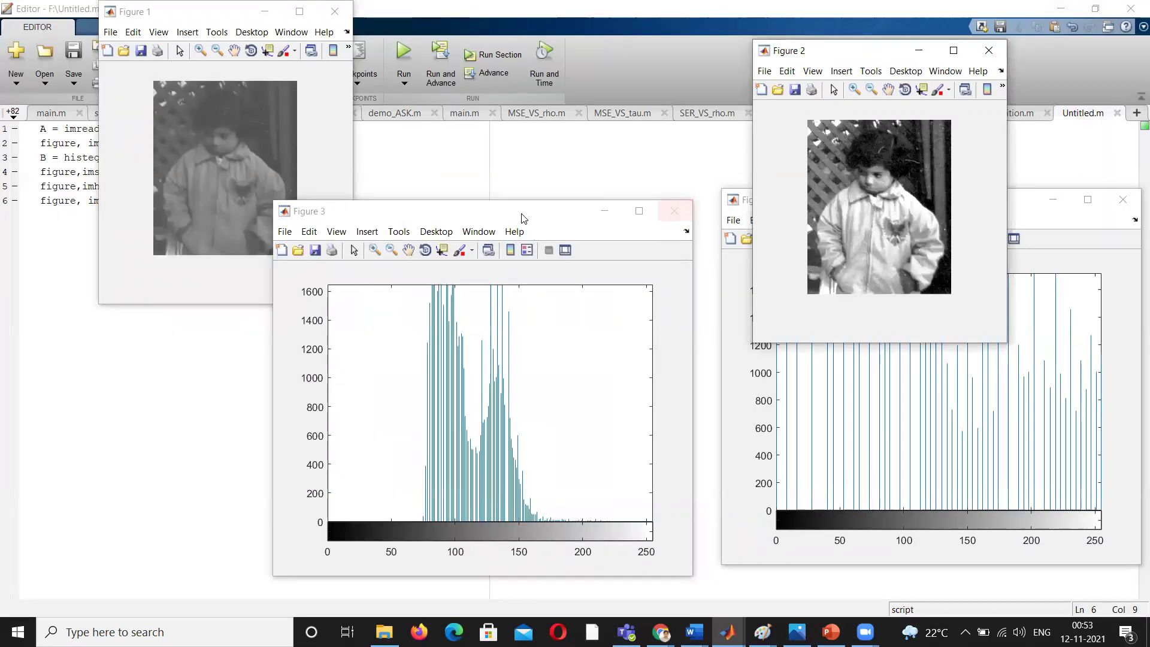
click(490, 222)
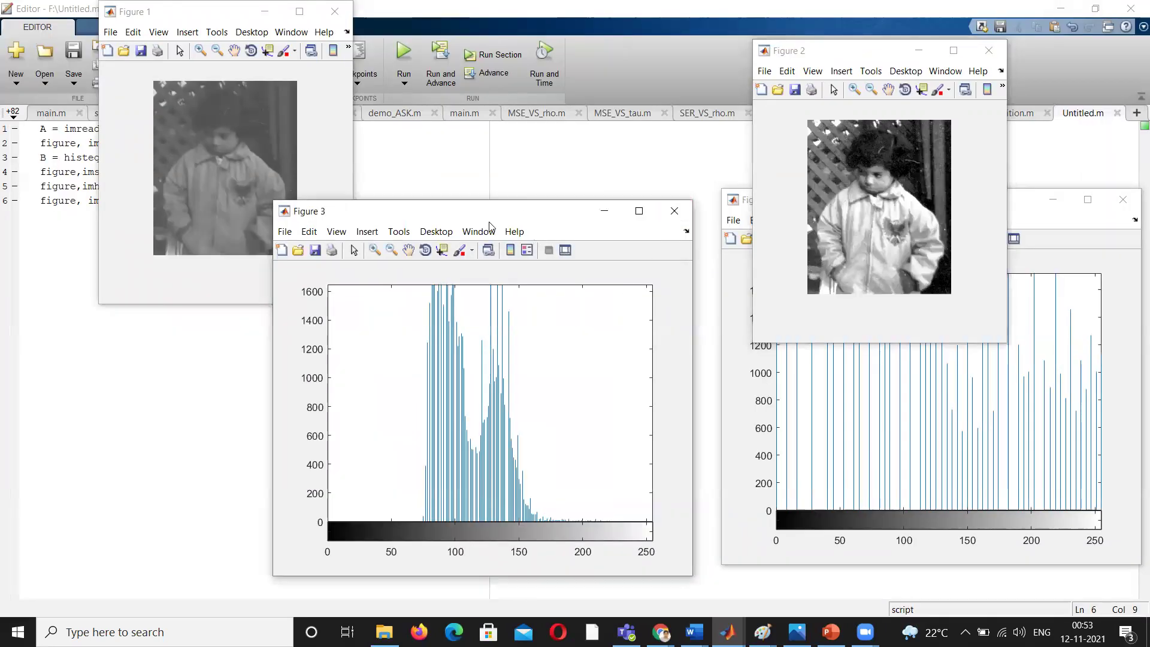
- Reposition both histogram figures, then bring the original and enhanced pout images to the front
drag(489, 223, 521, 158)
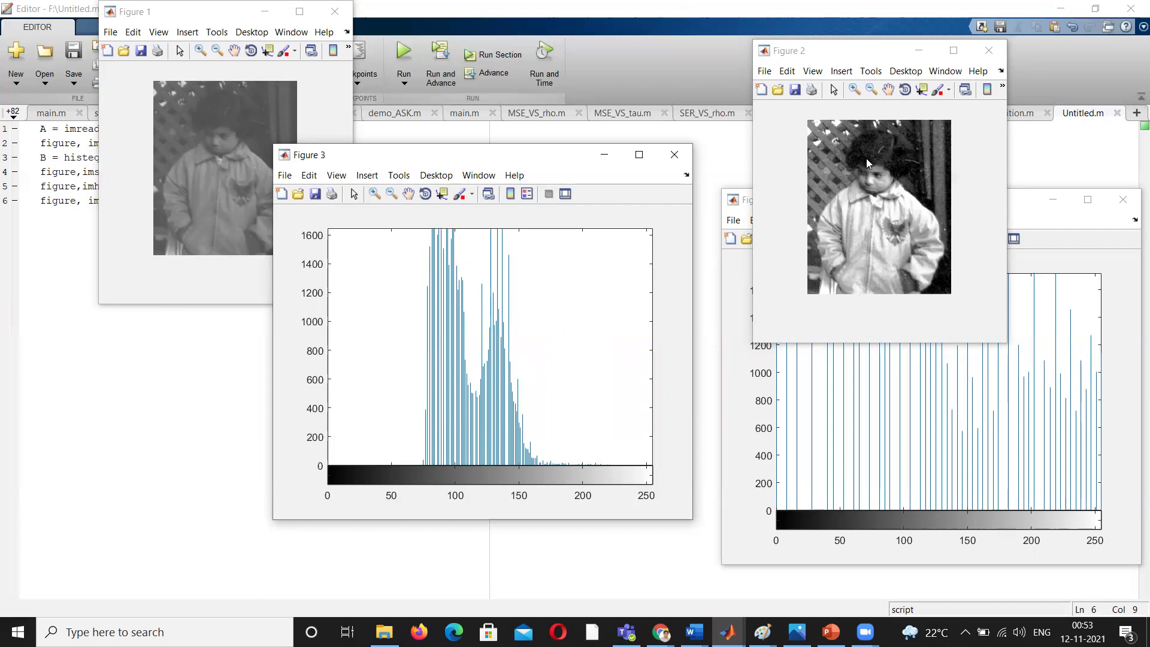
click(1020, 204)
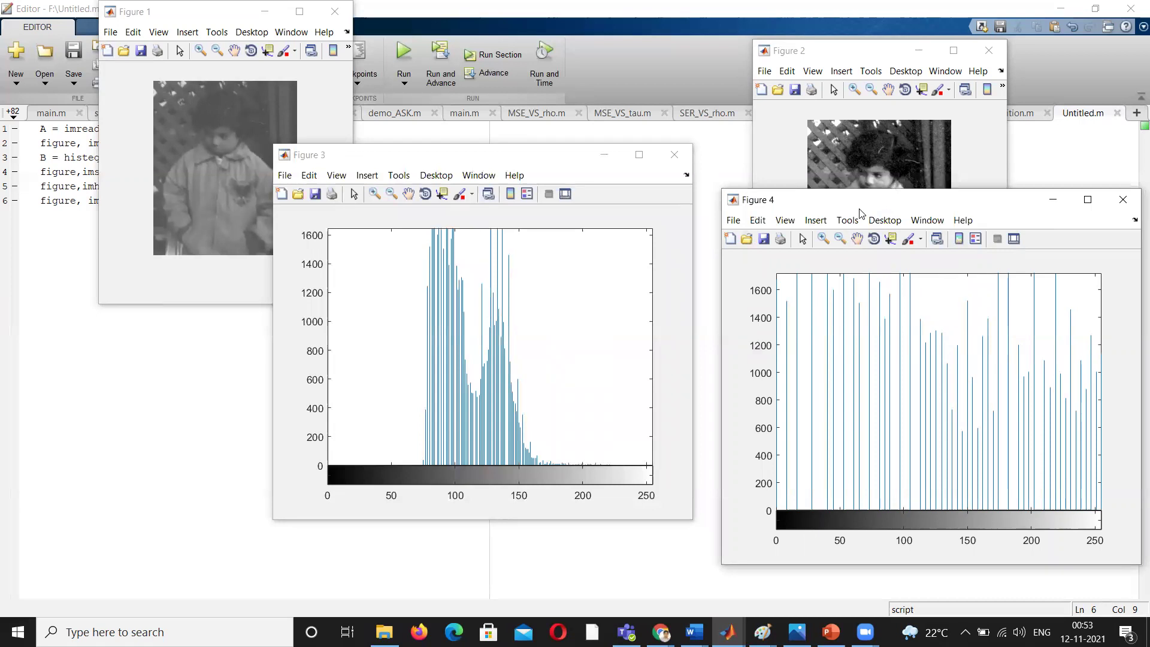
drag(860, 198, 860, 226)
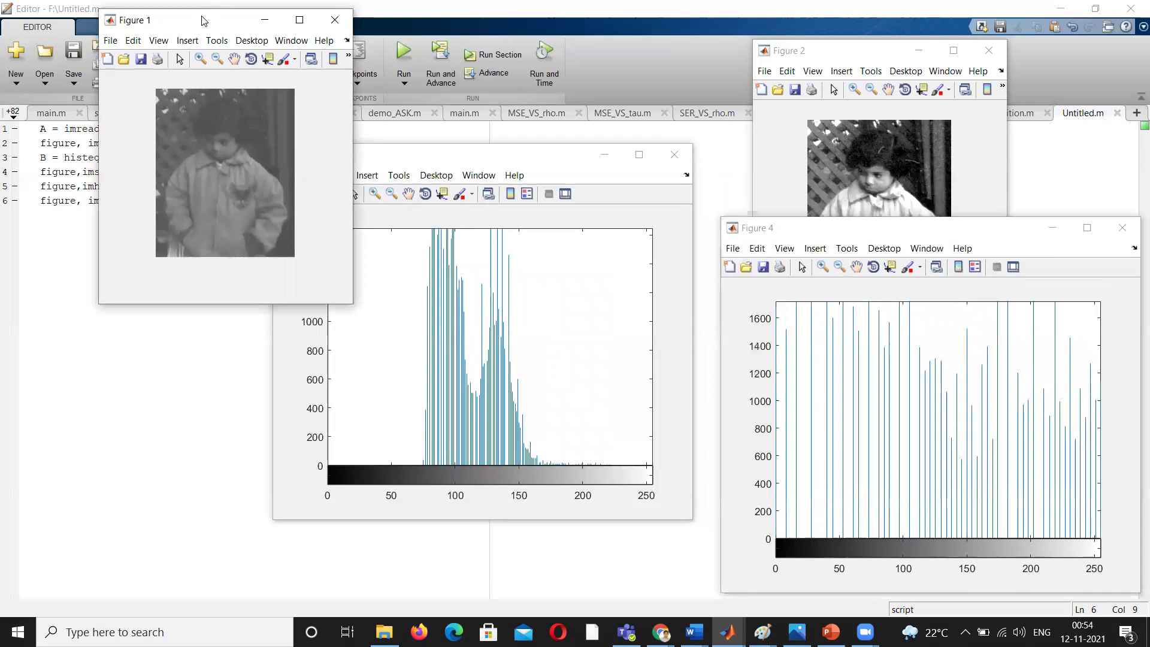
drag(203, 7, 353, 9)
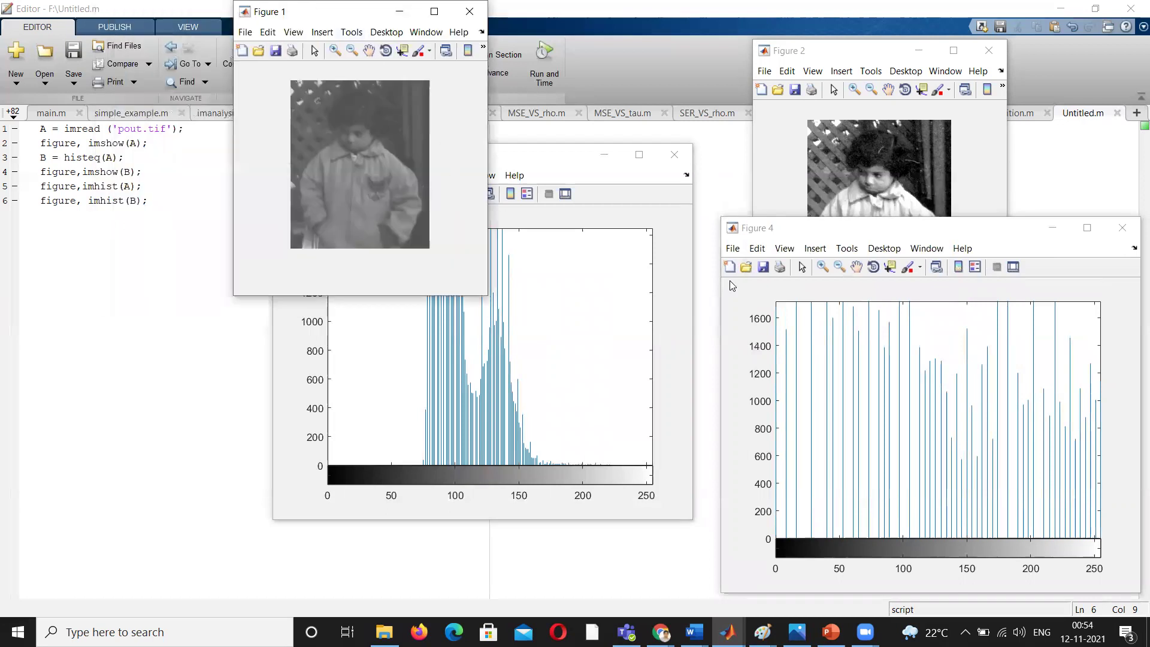
click(865, 51)
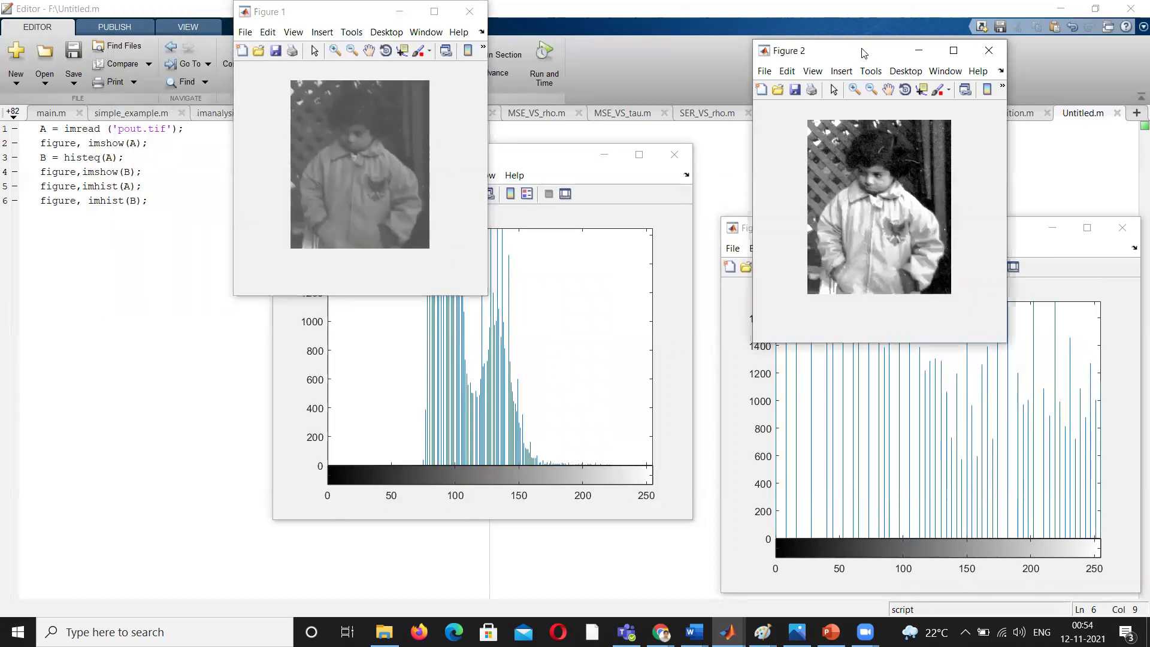